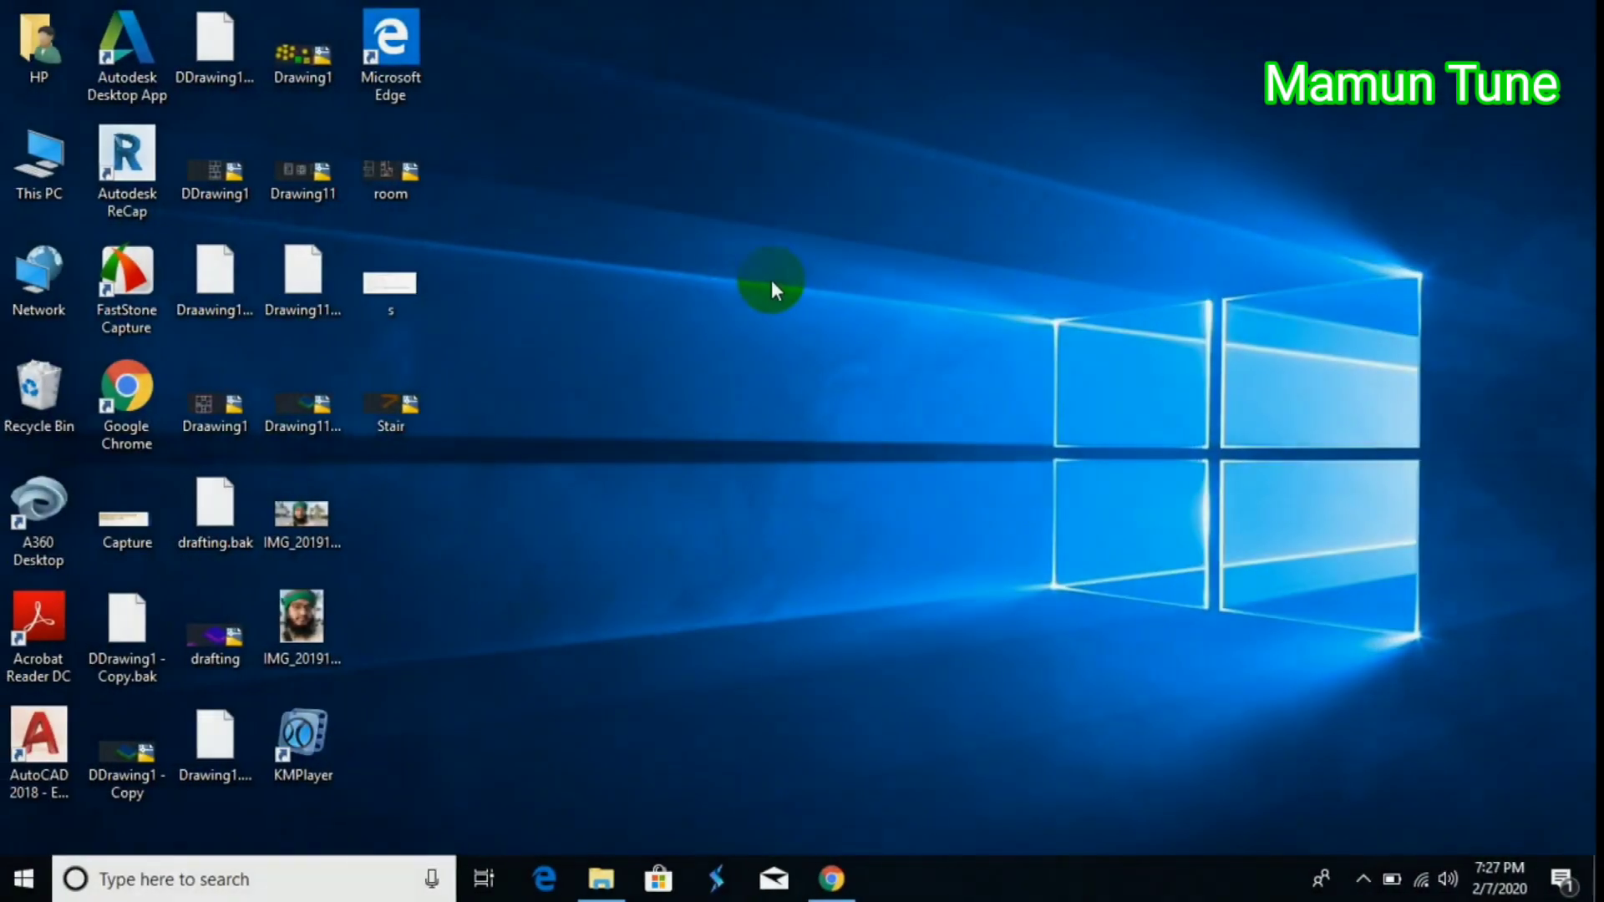
click(836, 877)
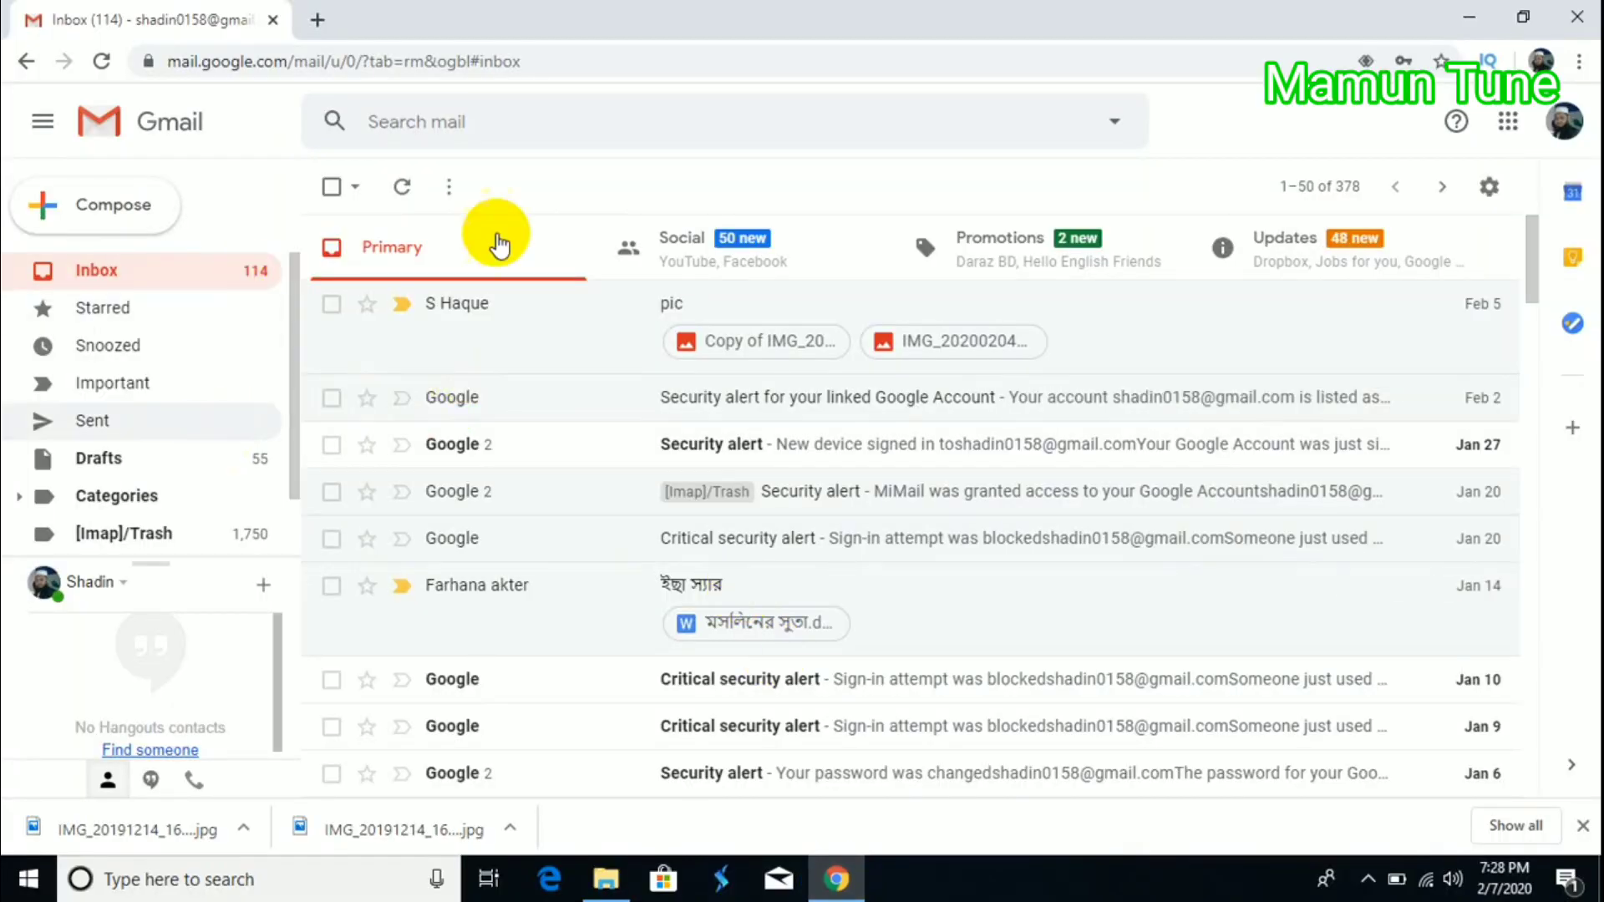
click(1470, 17)
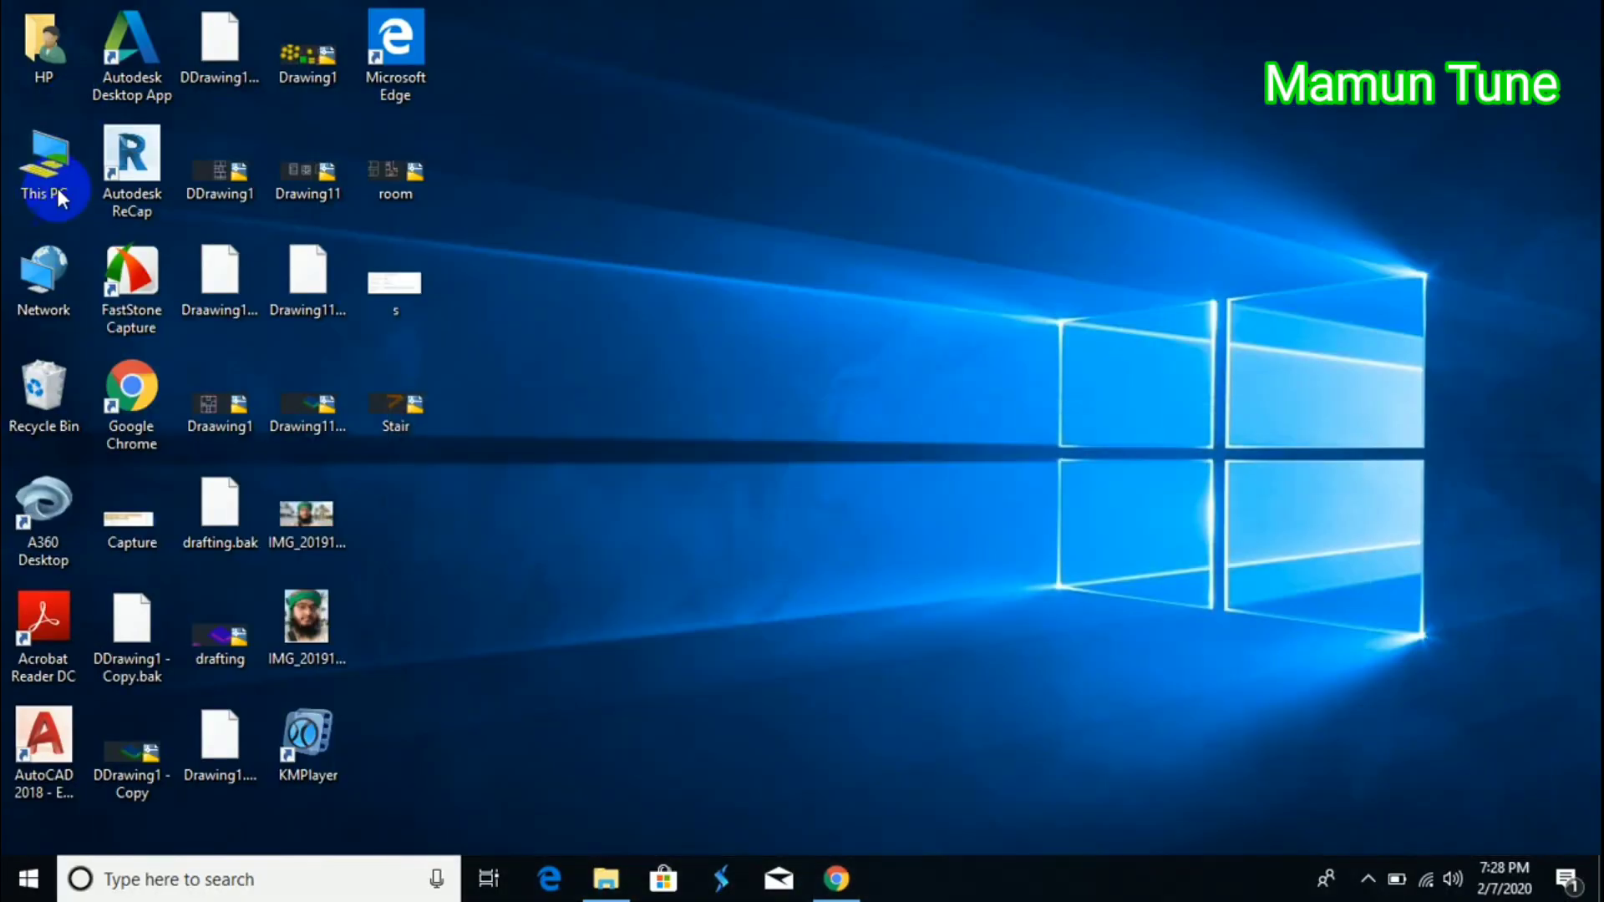
Step: Open This PC to view its devices and drives, including MAMUN (H:), and close the window
double_click(46, 159)
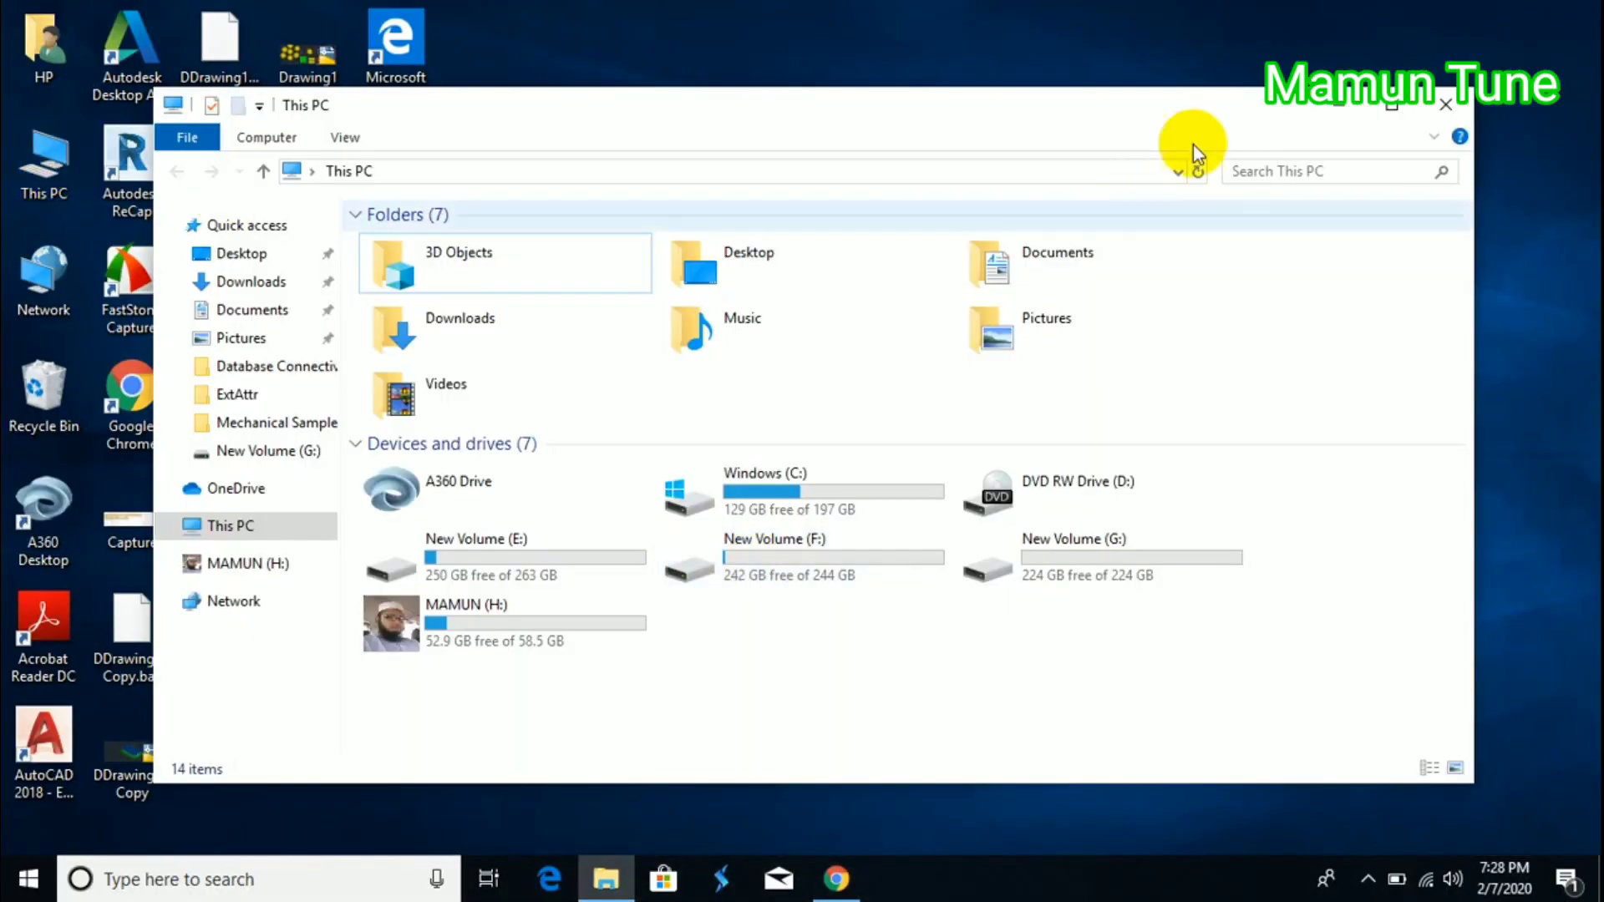
click(1391, 105)
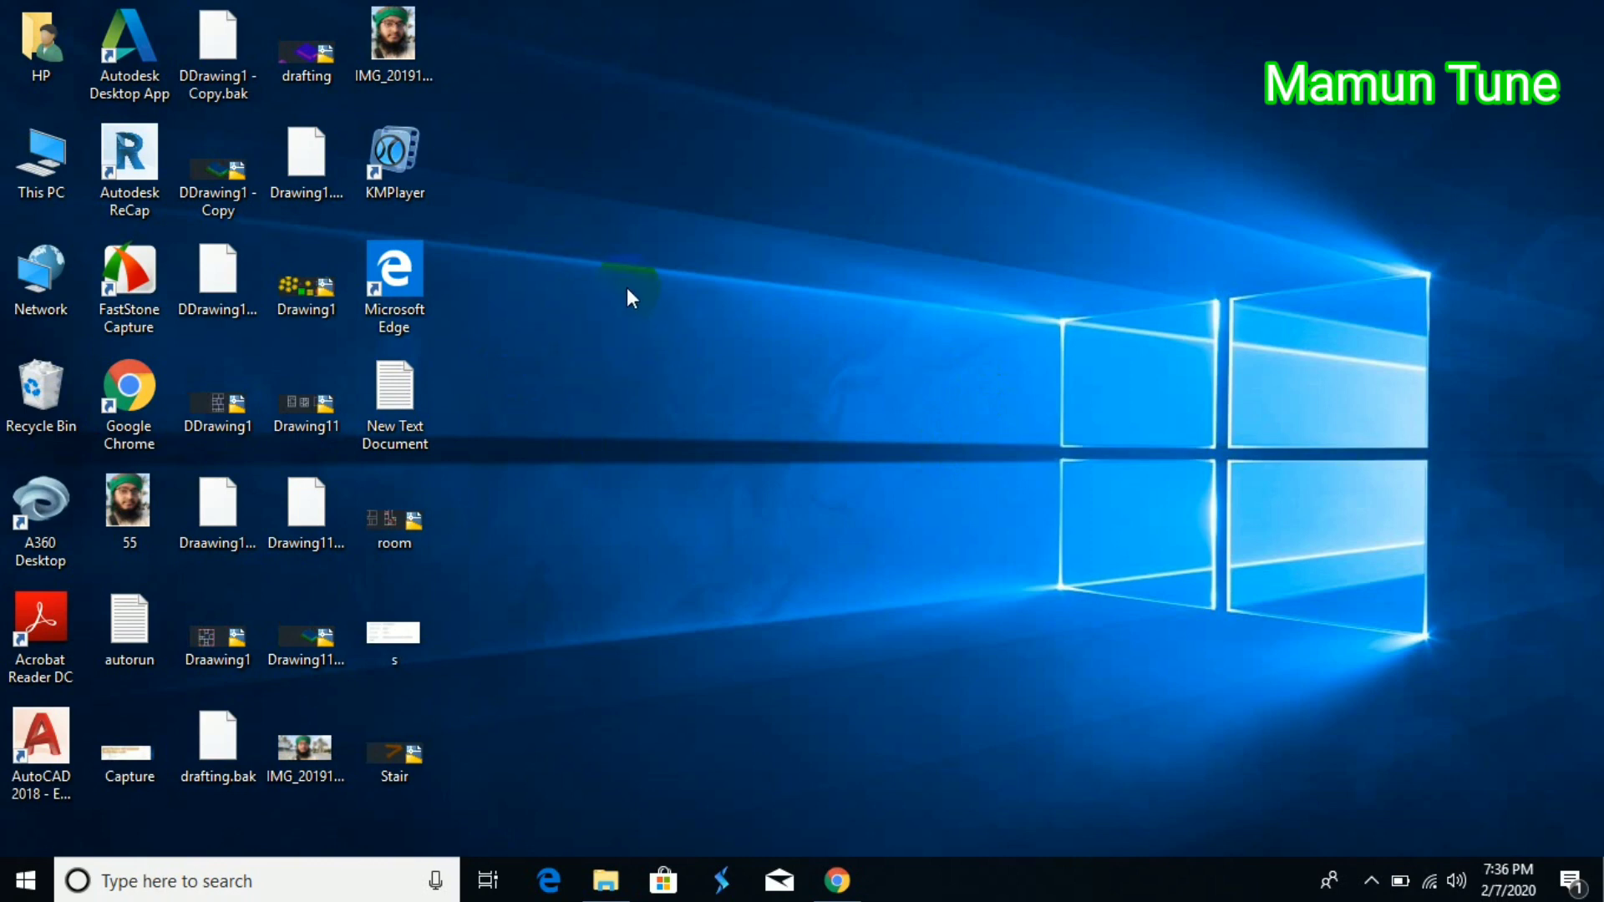
double_click(52, 164)
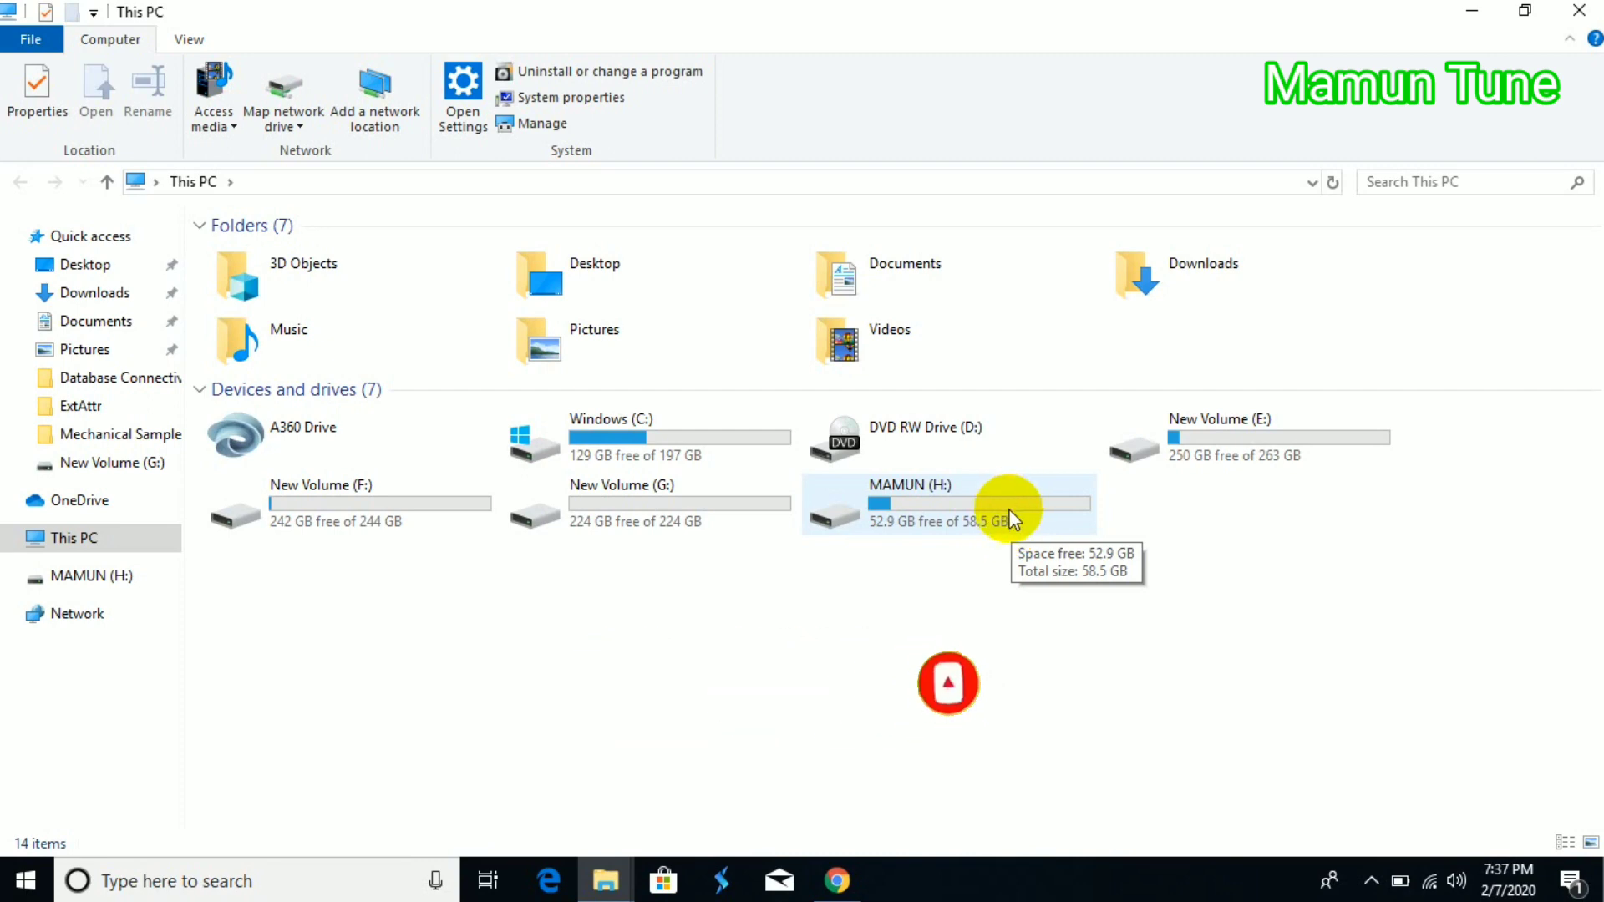
click(1598, 10)
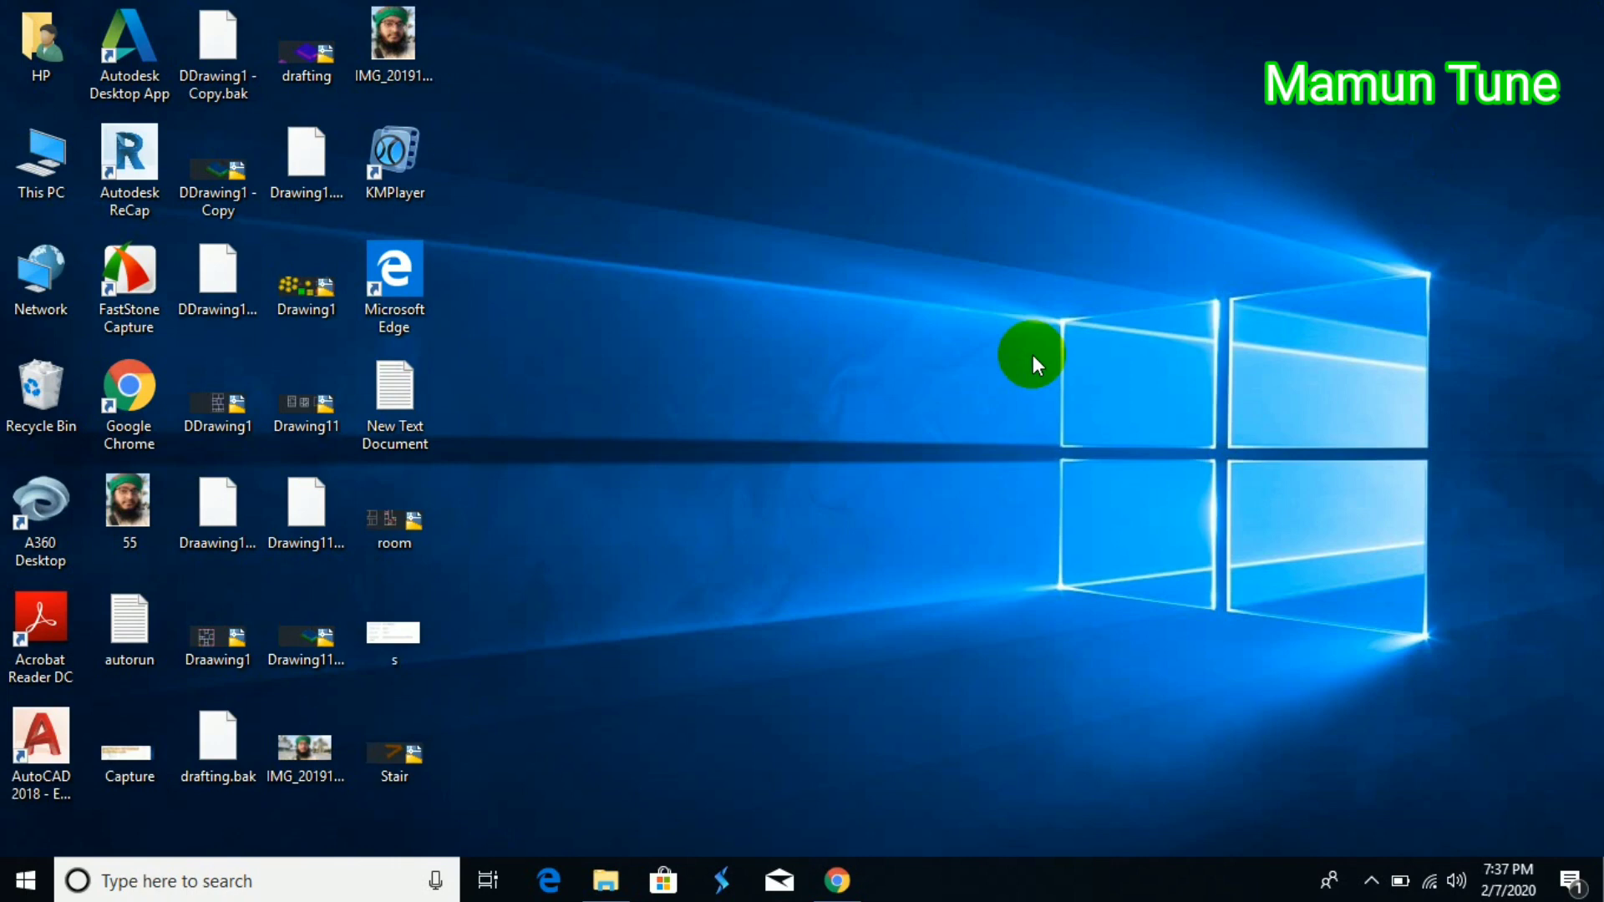
right_click(628, 363)
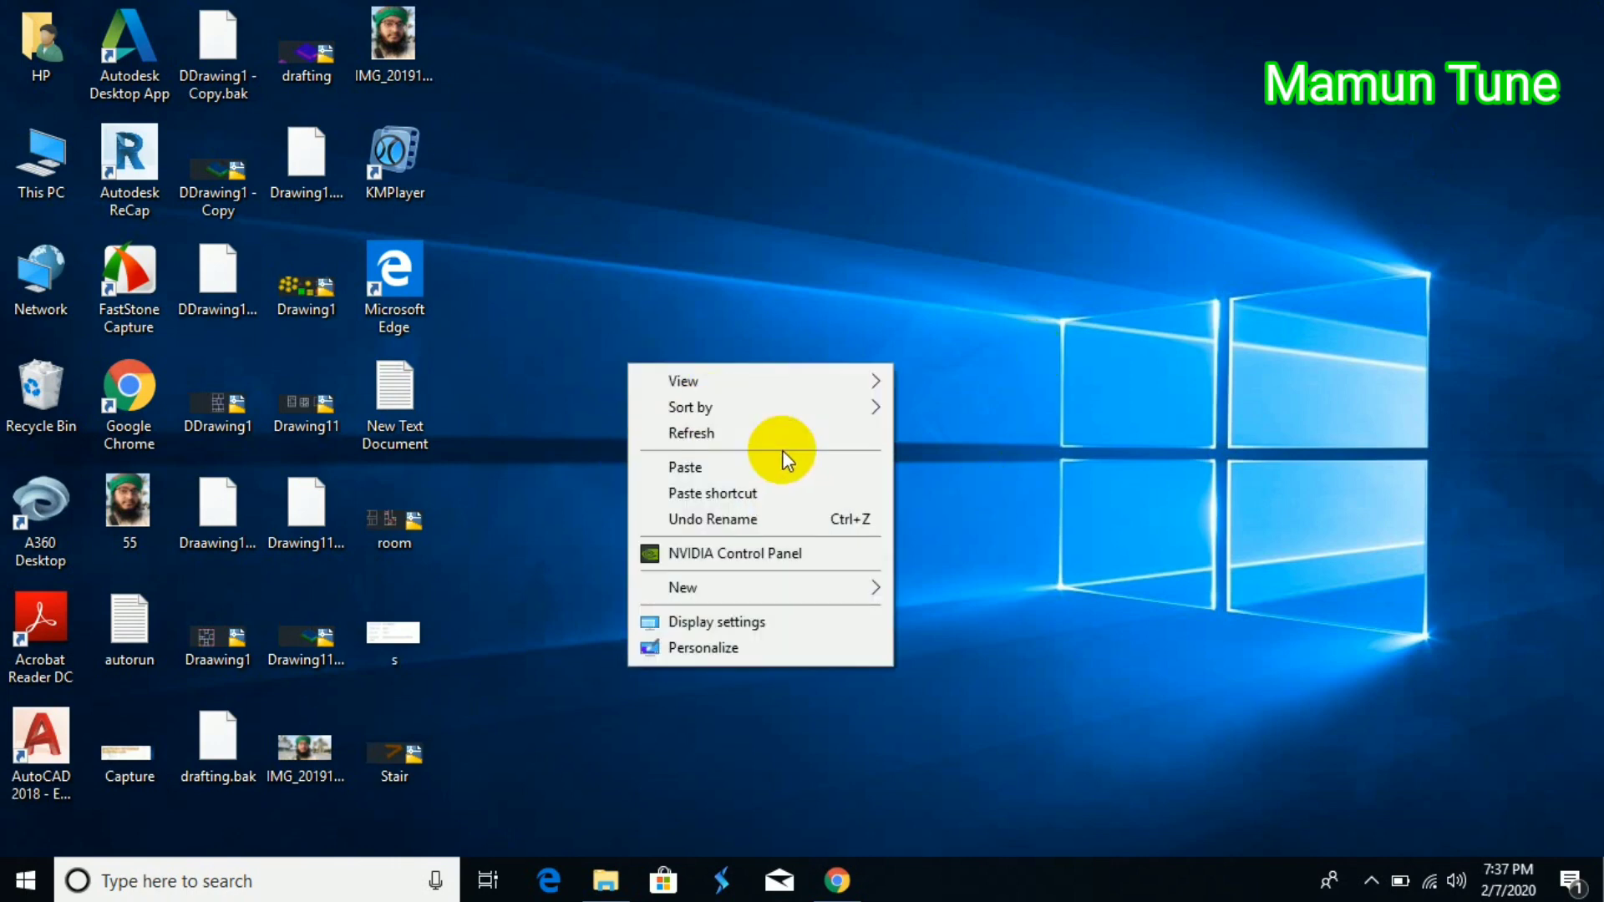
click(781, 428)
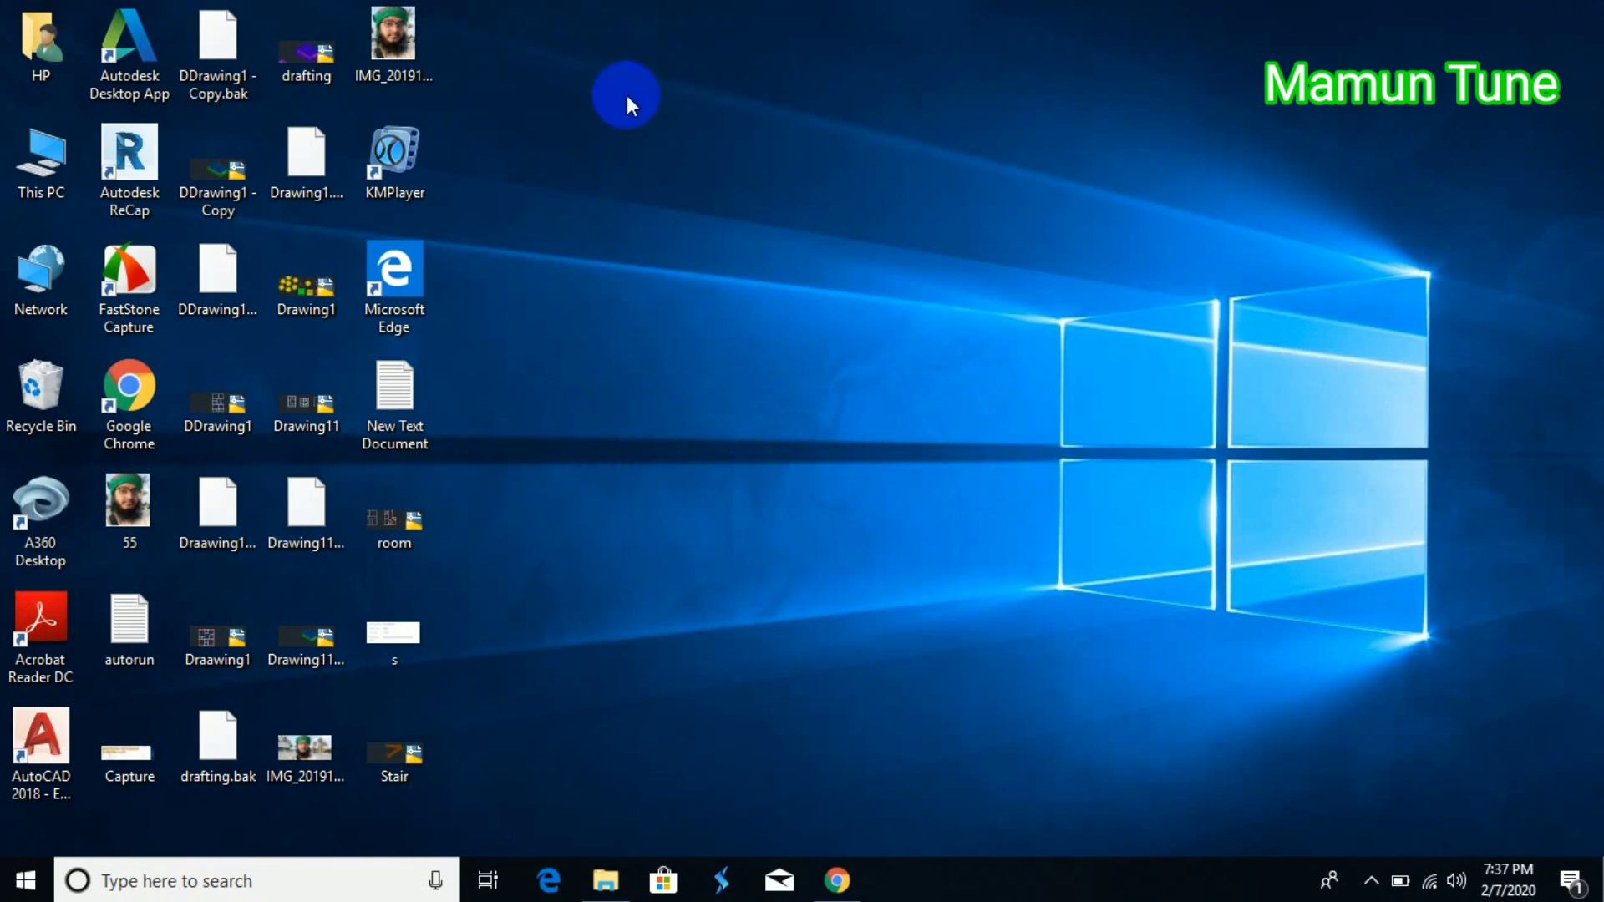
Step: Open the desktop picture 55 for editing in Paint and zoom out to 12.5%
right_click(130, 512)
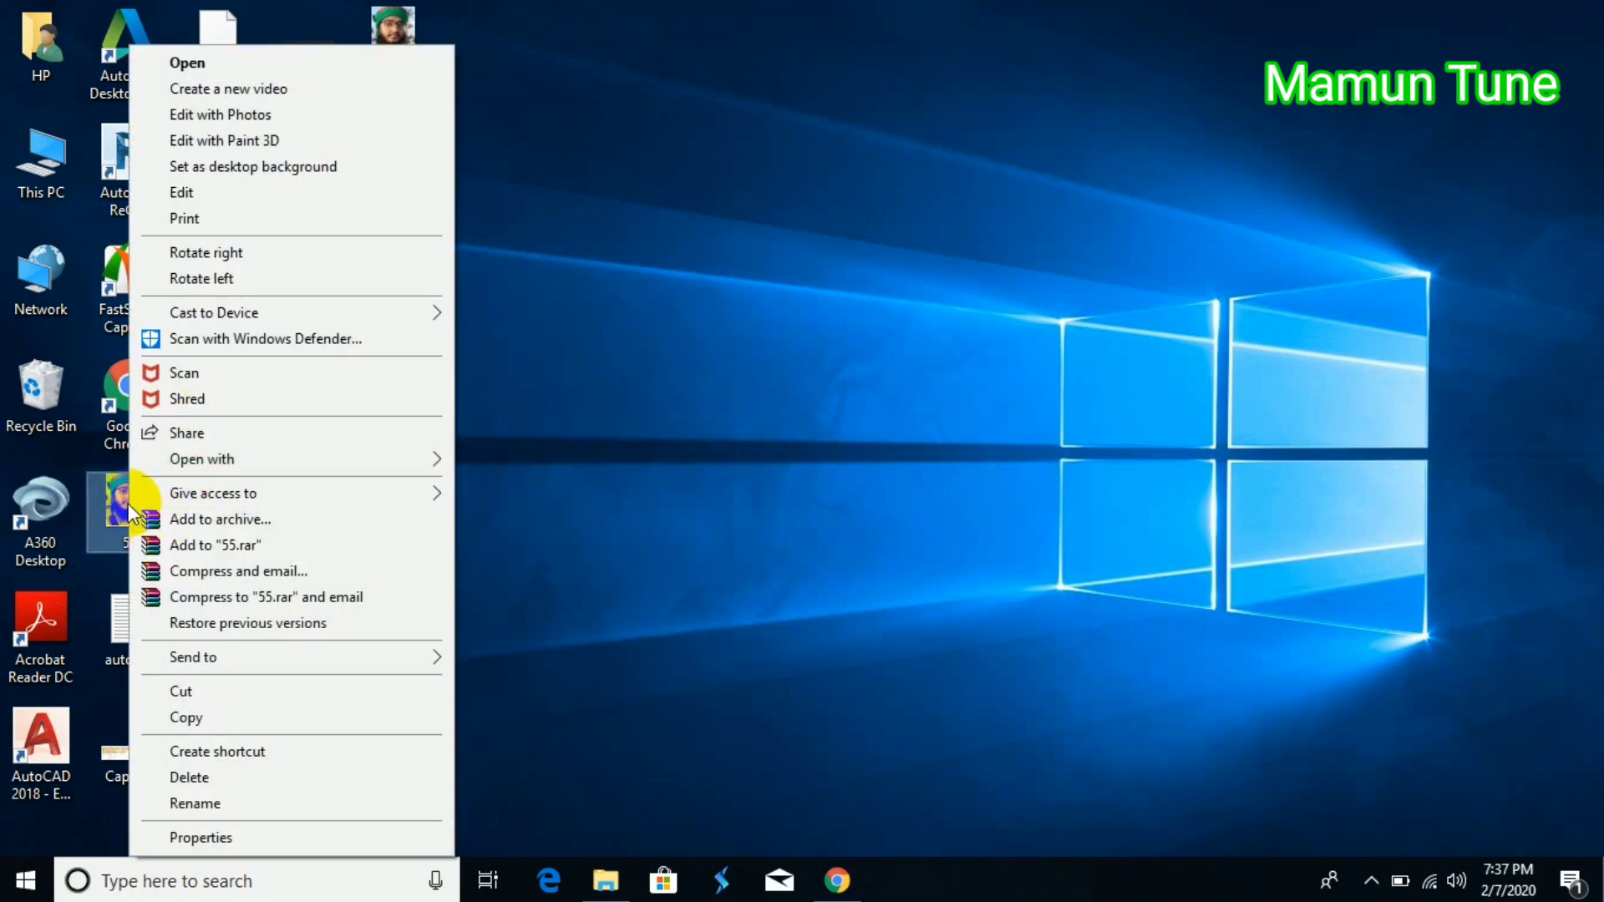
click(235, 191)
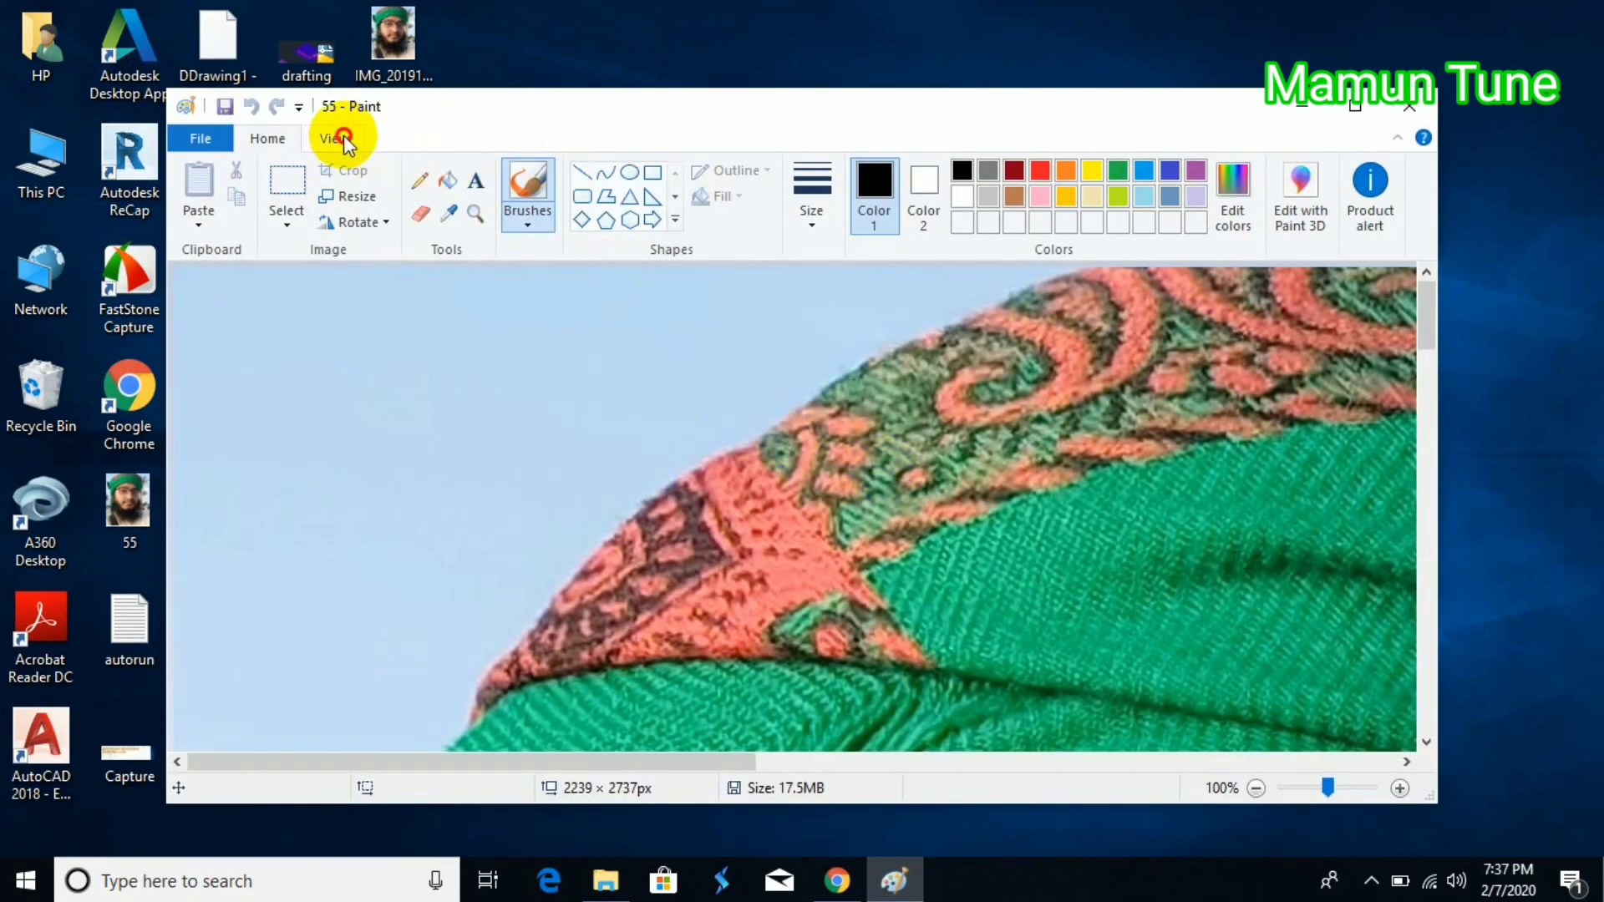
click(343, 142)
click(245, 194)
click(245, 194)
click(245, 194)
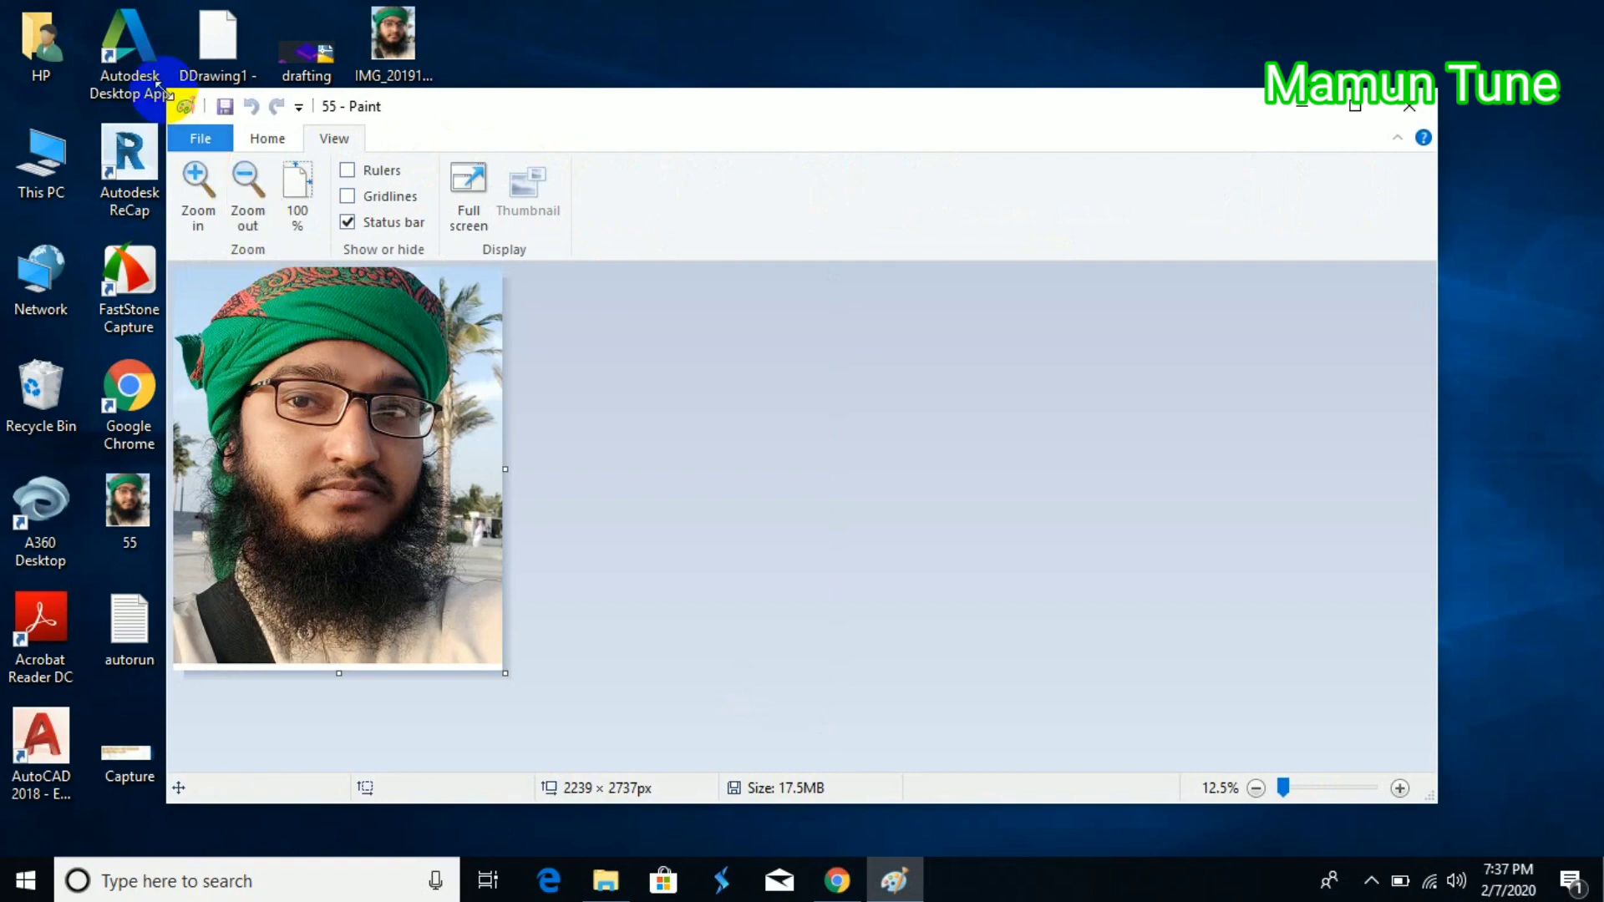
click(203, 137)
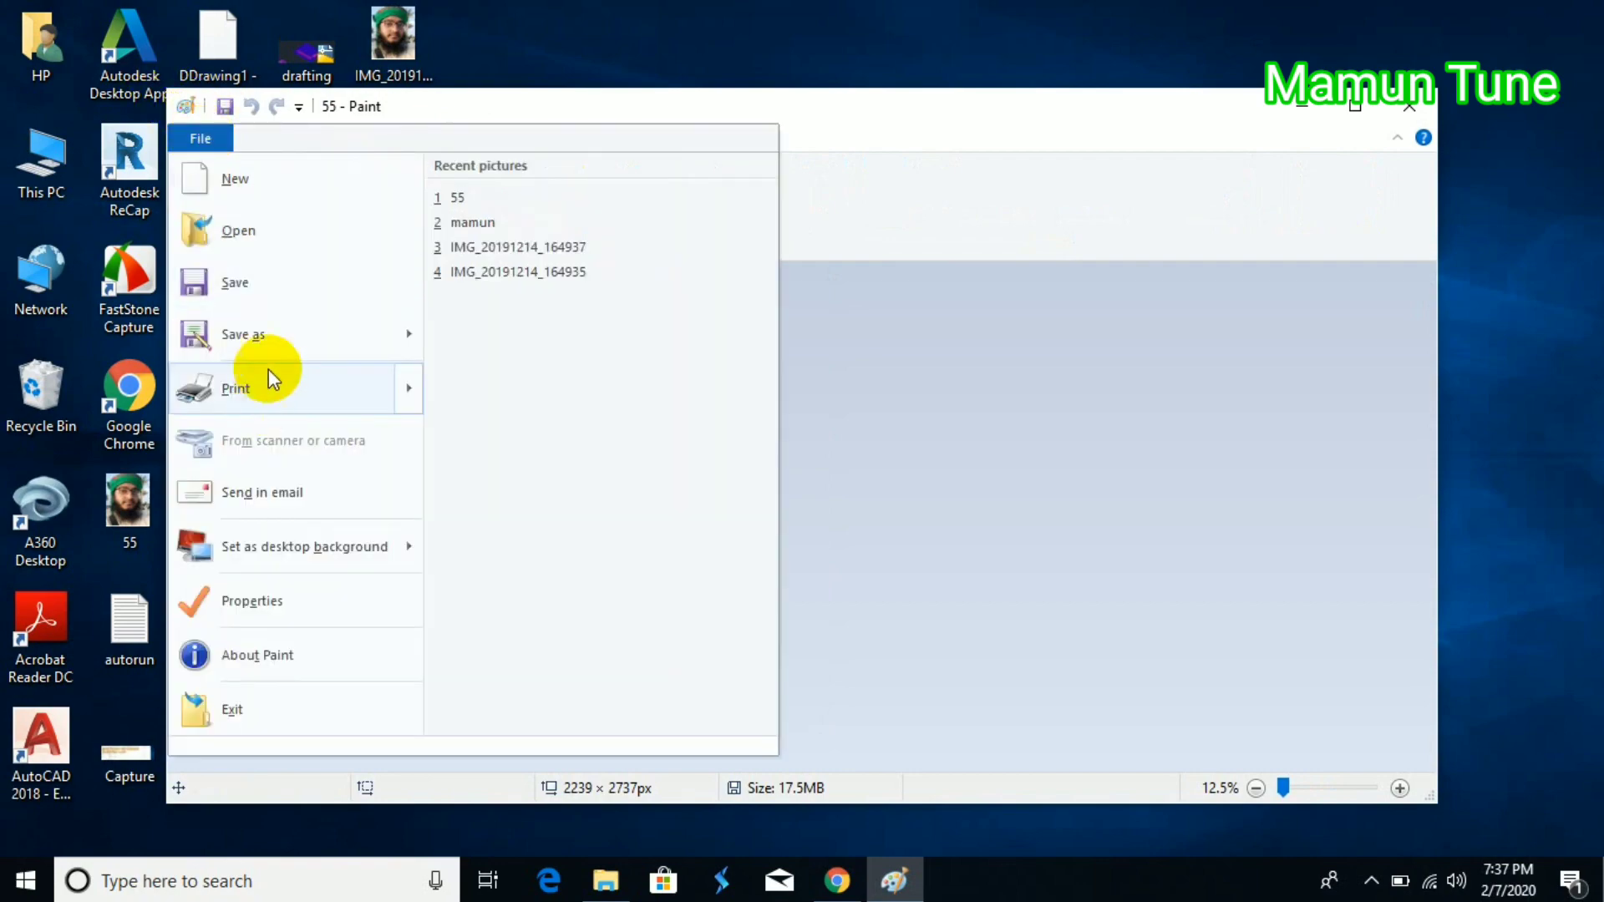
click(273, 334)
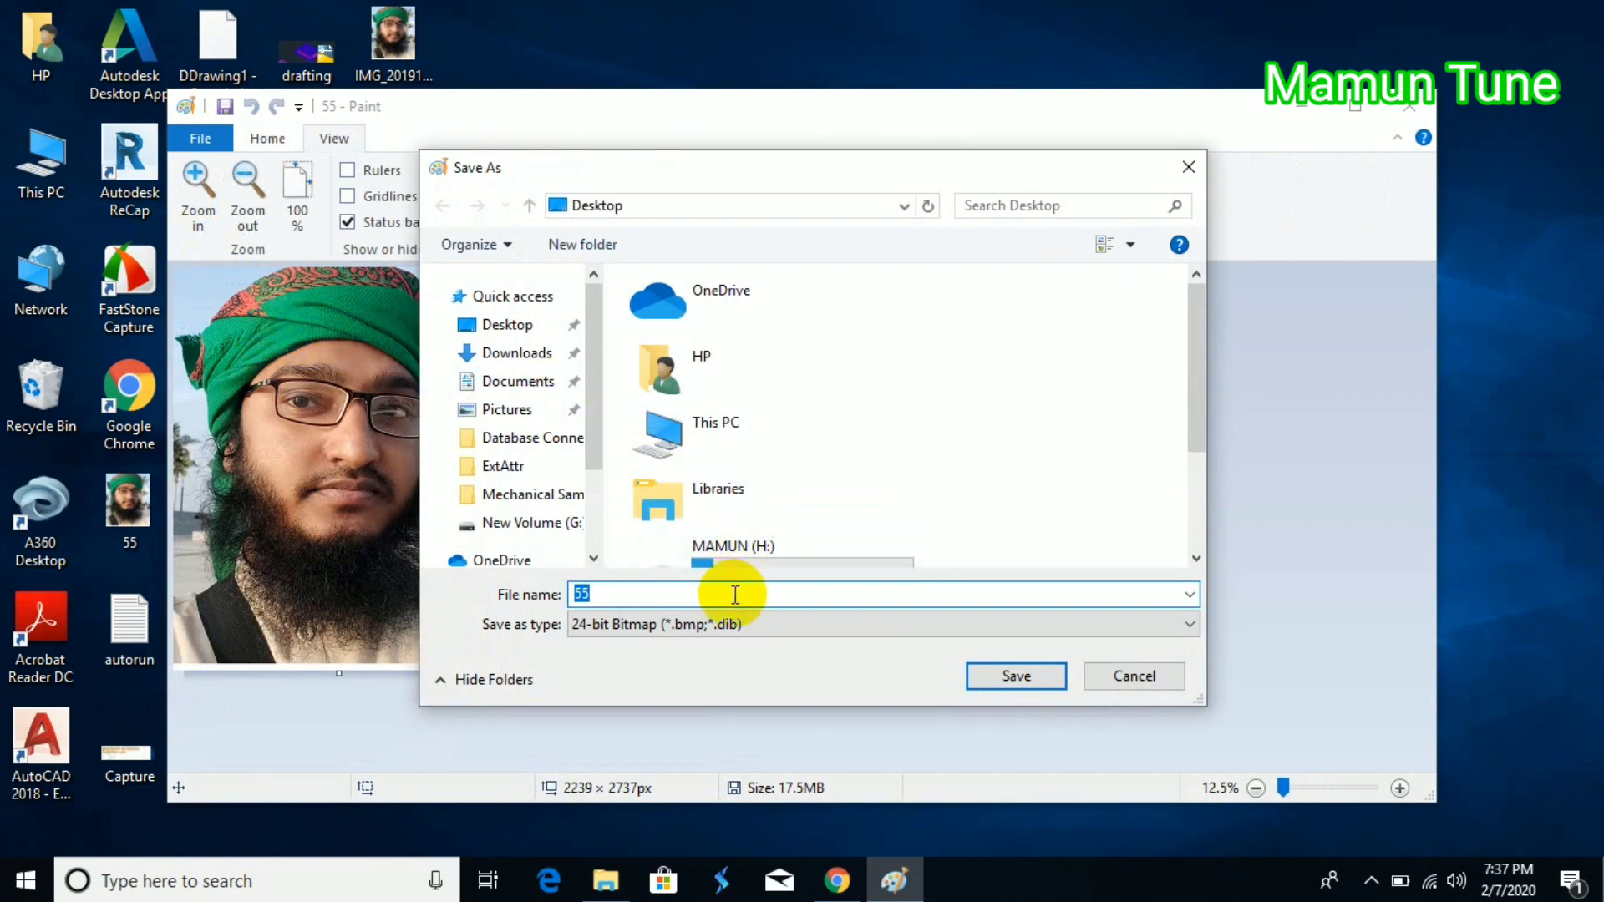
click(1129, 675)
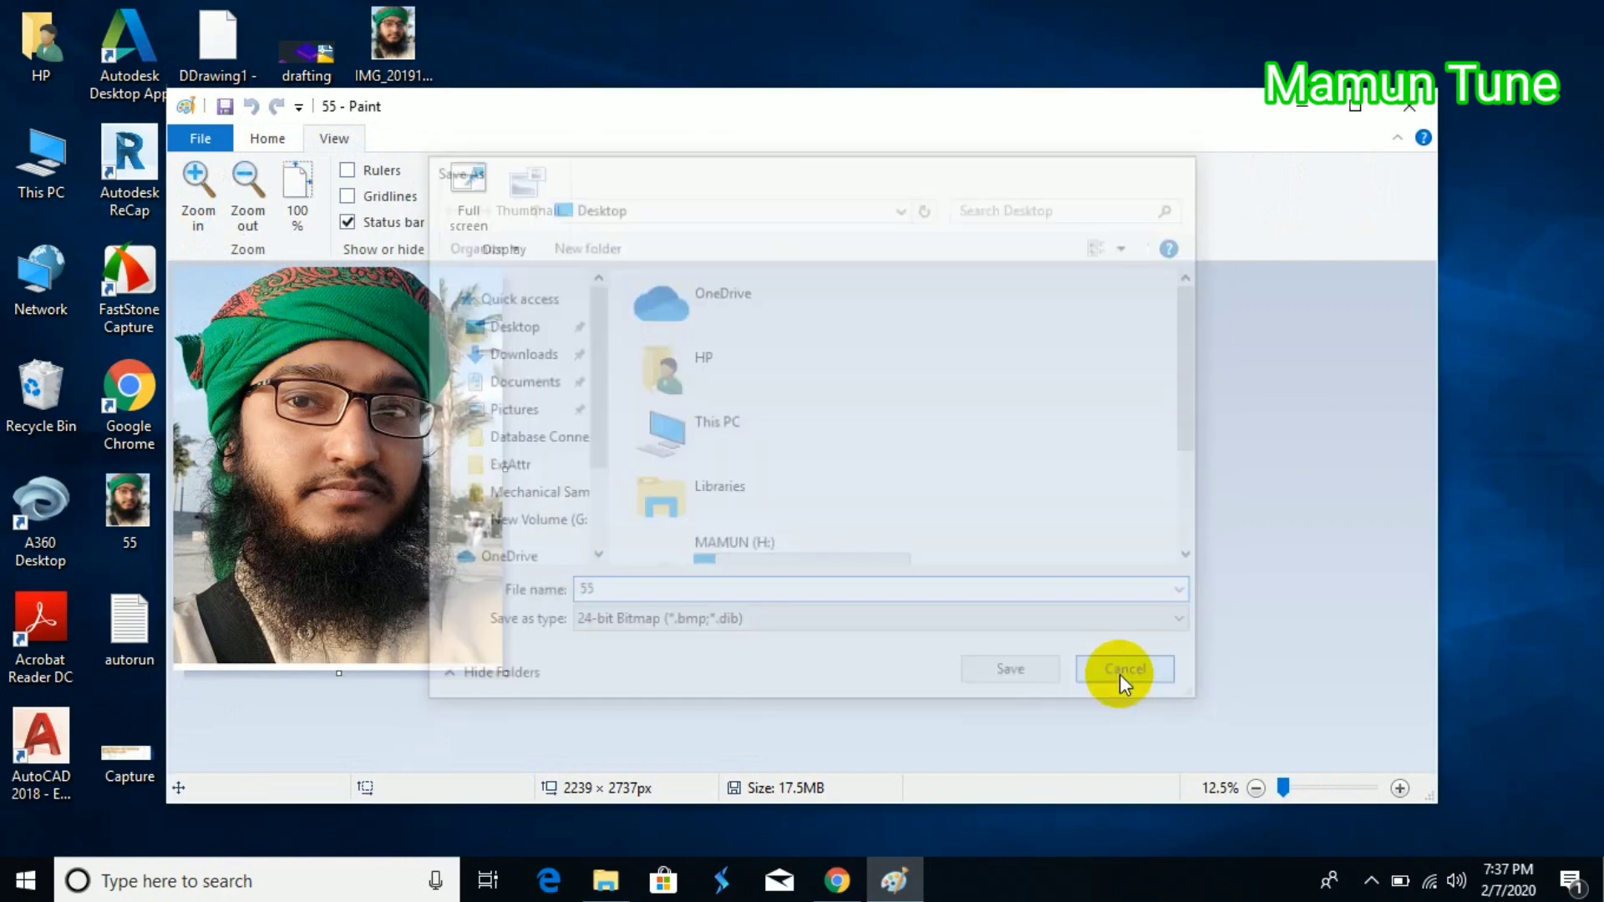
Step: Save the picture to the Desktop as a 24-bit bitmap named mamun and close Paint
click(197, 136)
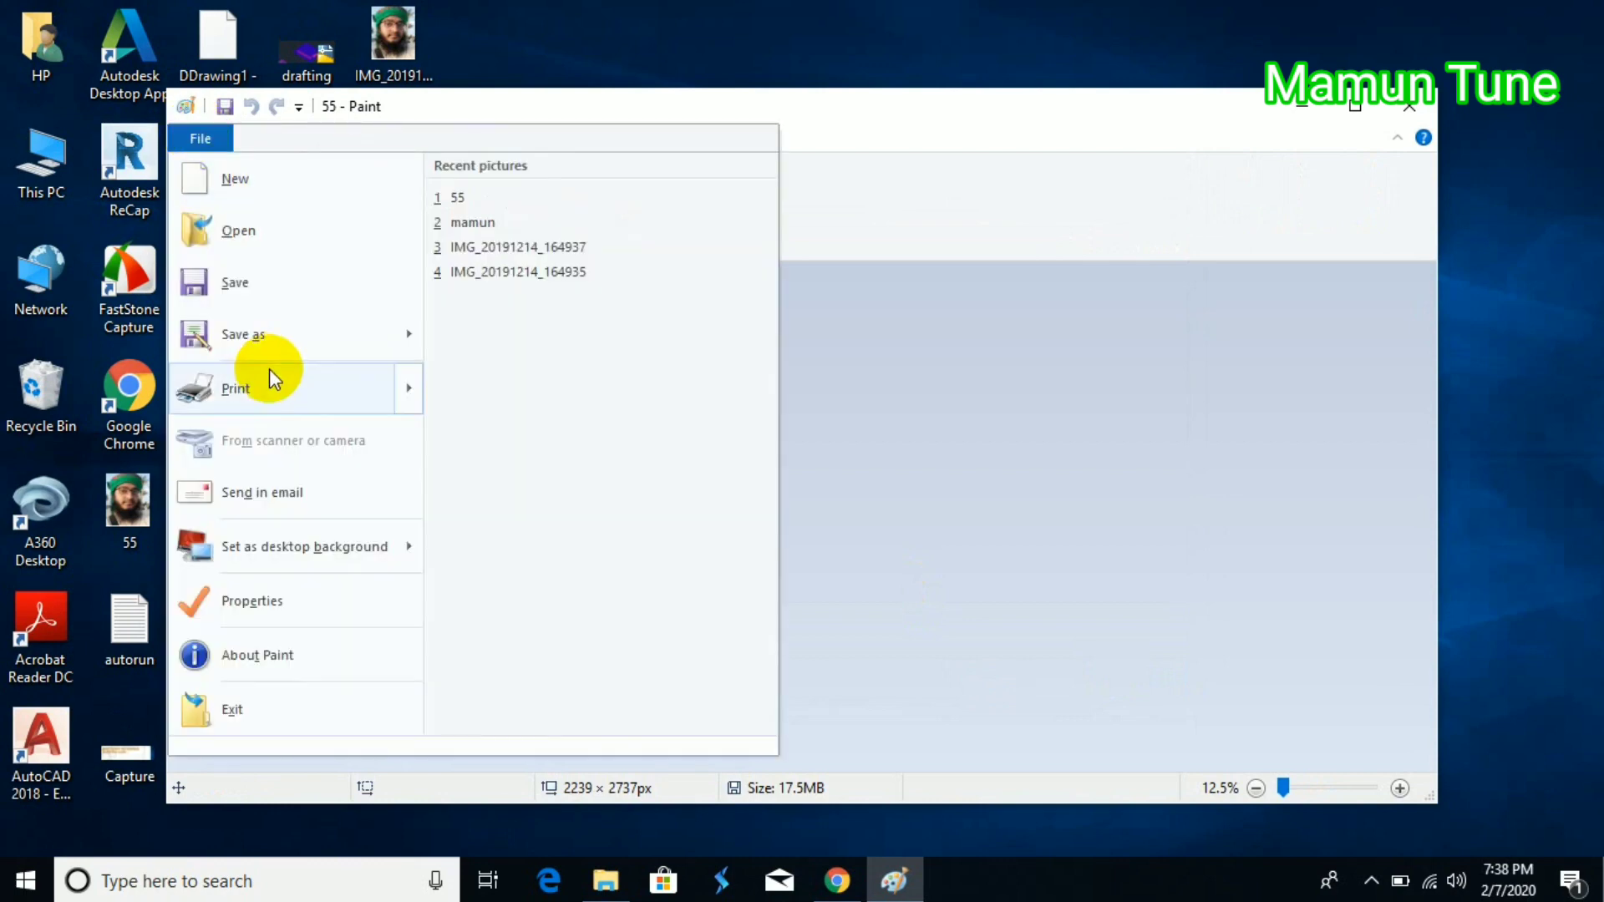
mouse_move(284, 336)
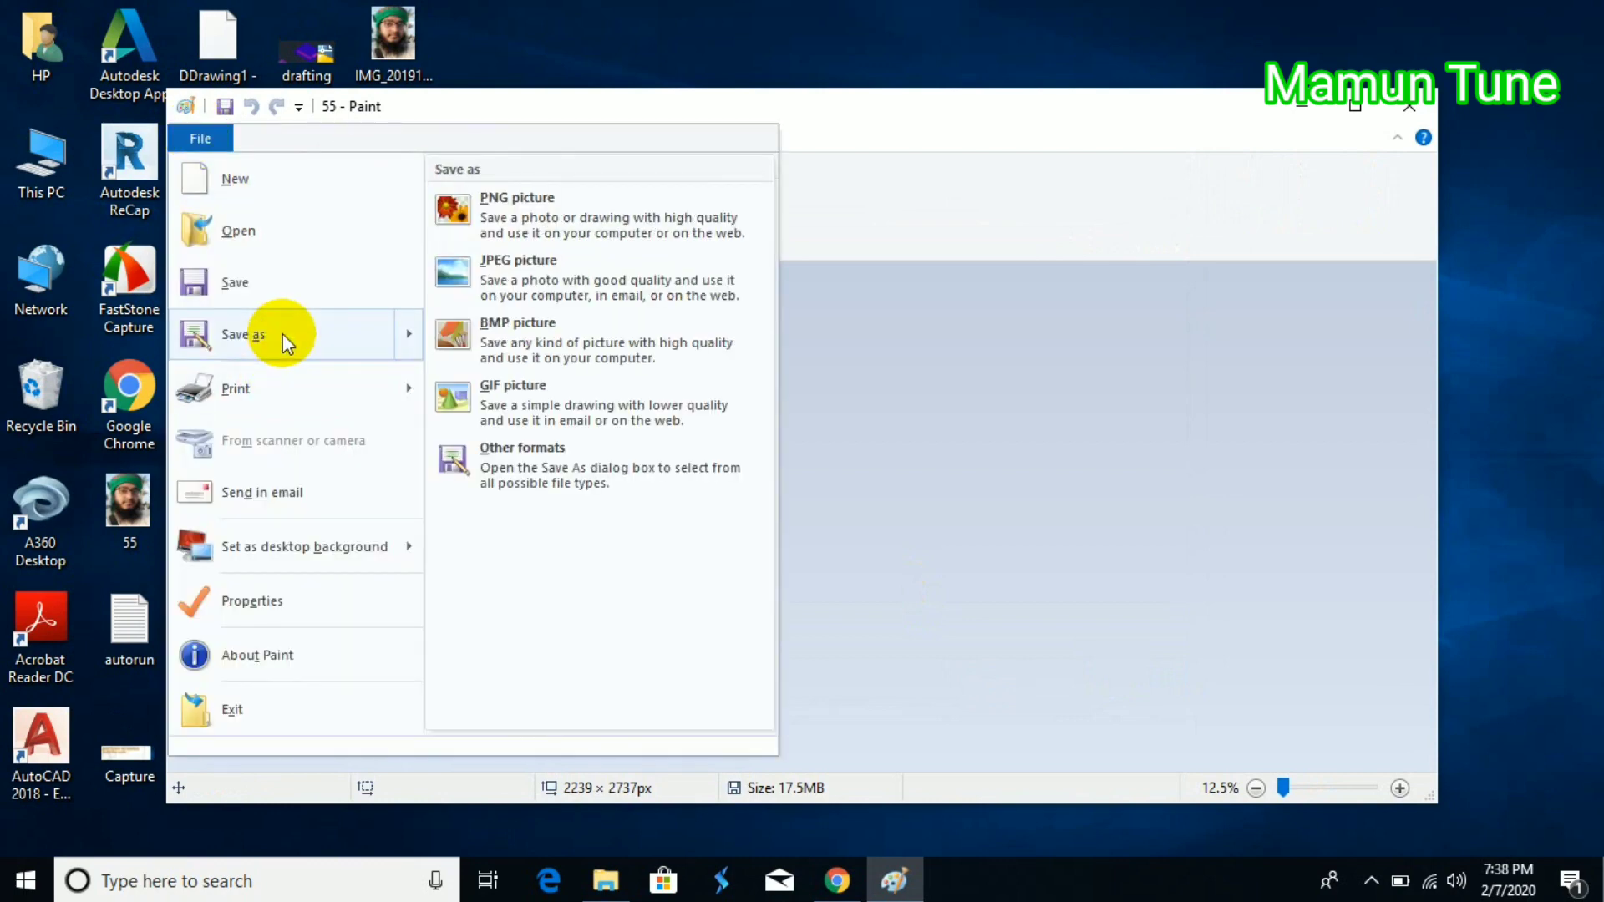
click(553, 334)
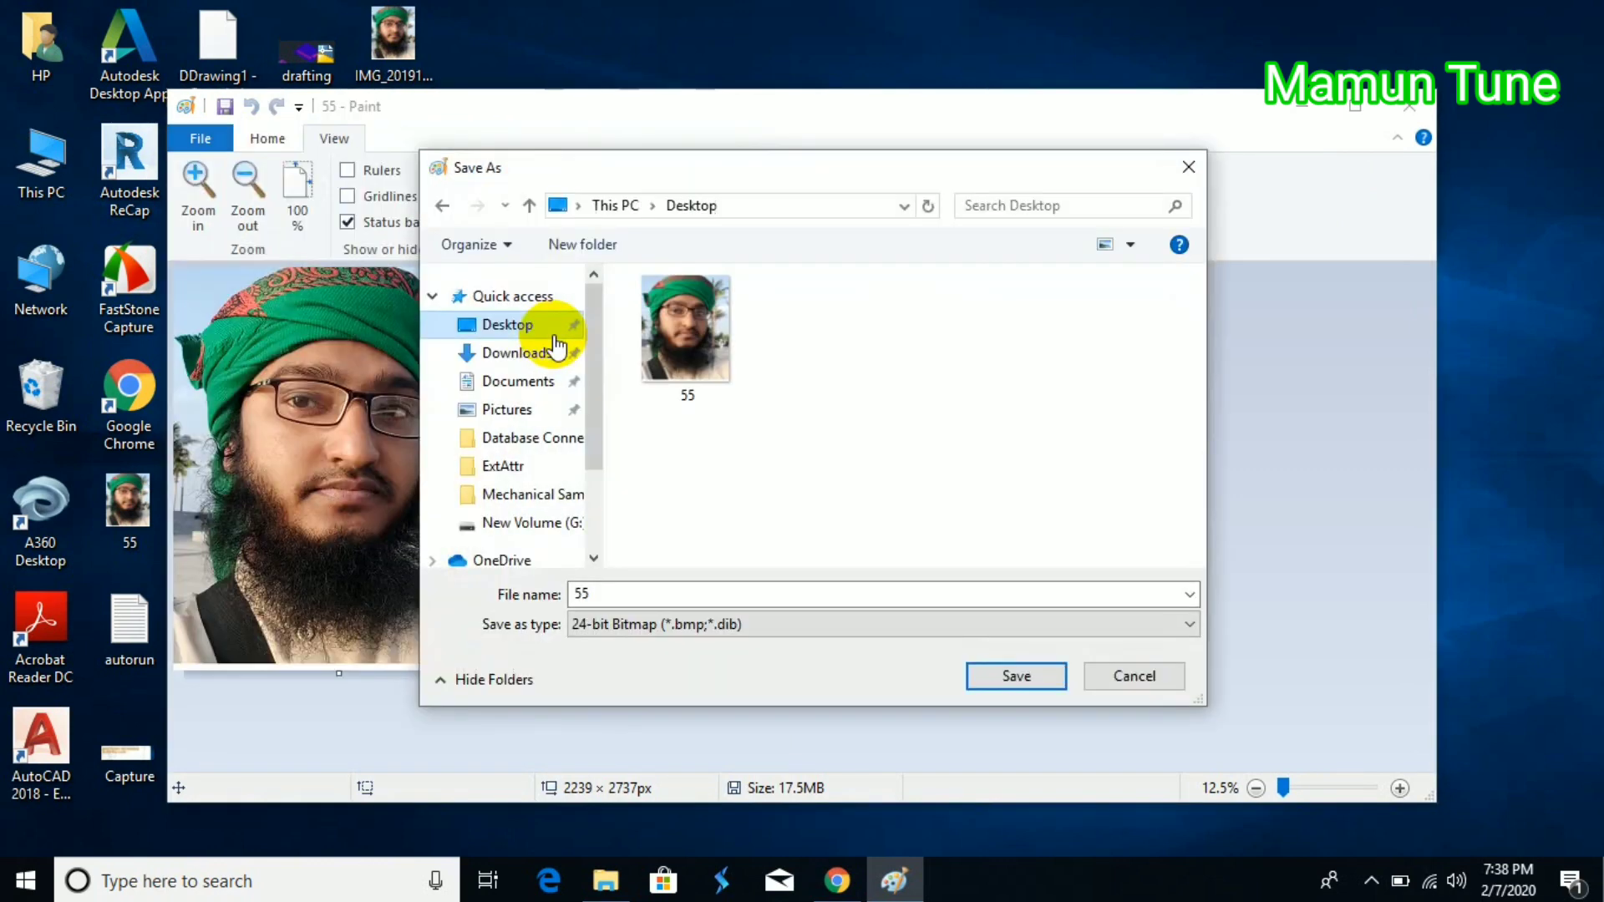
click(608, 592)
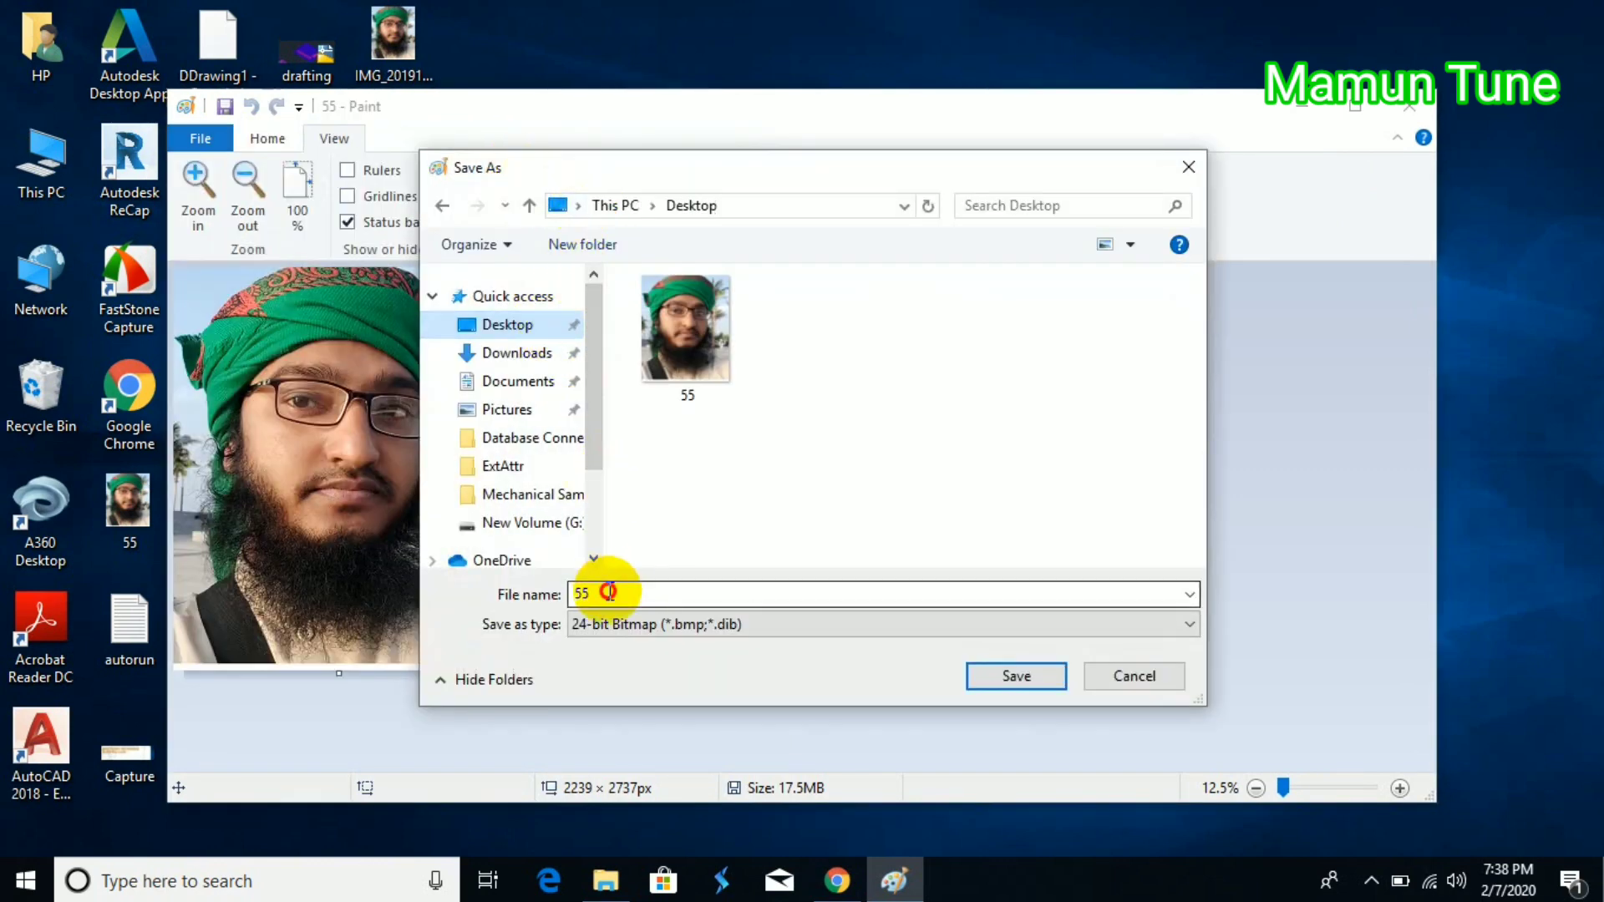
double_click(609, 593)
text(mamun)
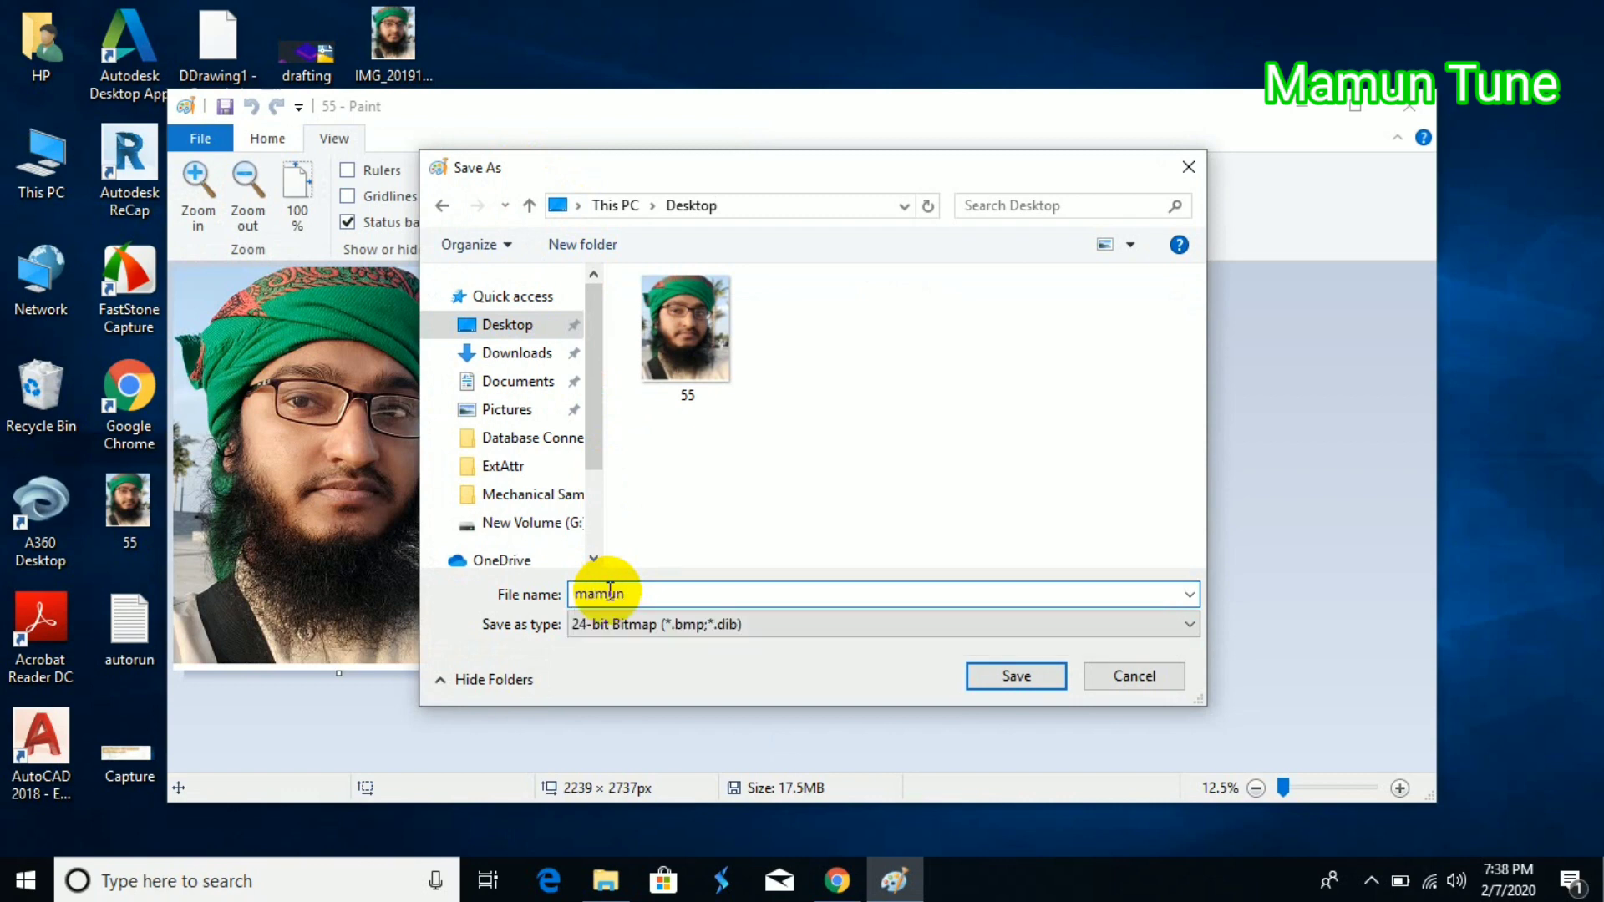
click(1016, 676)
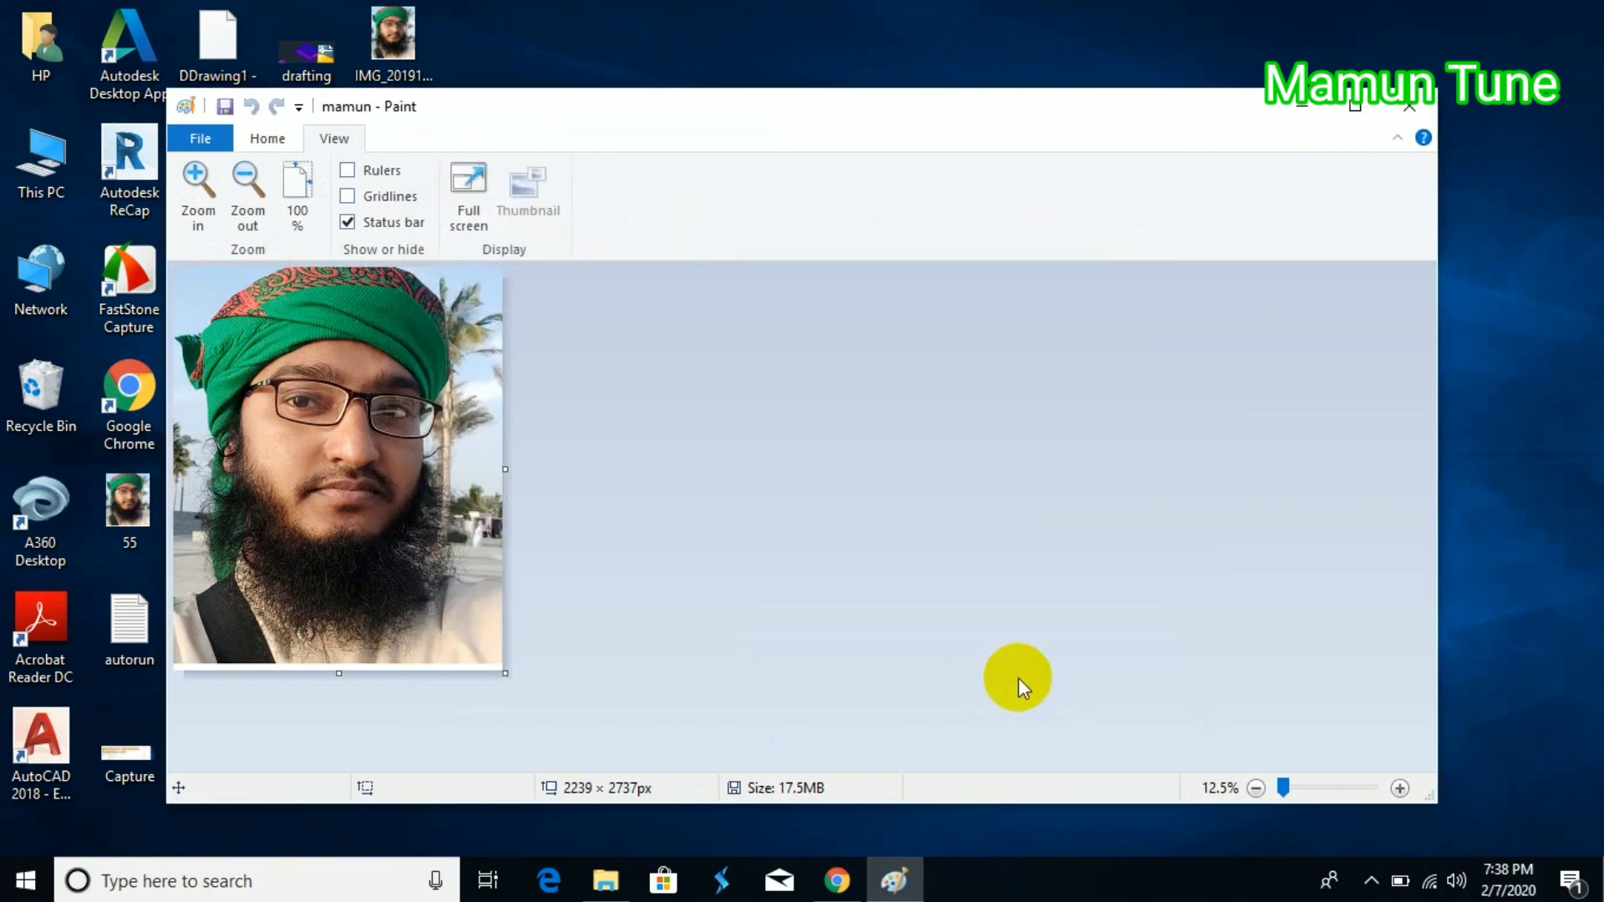
click(1411, 106)
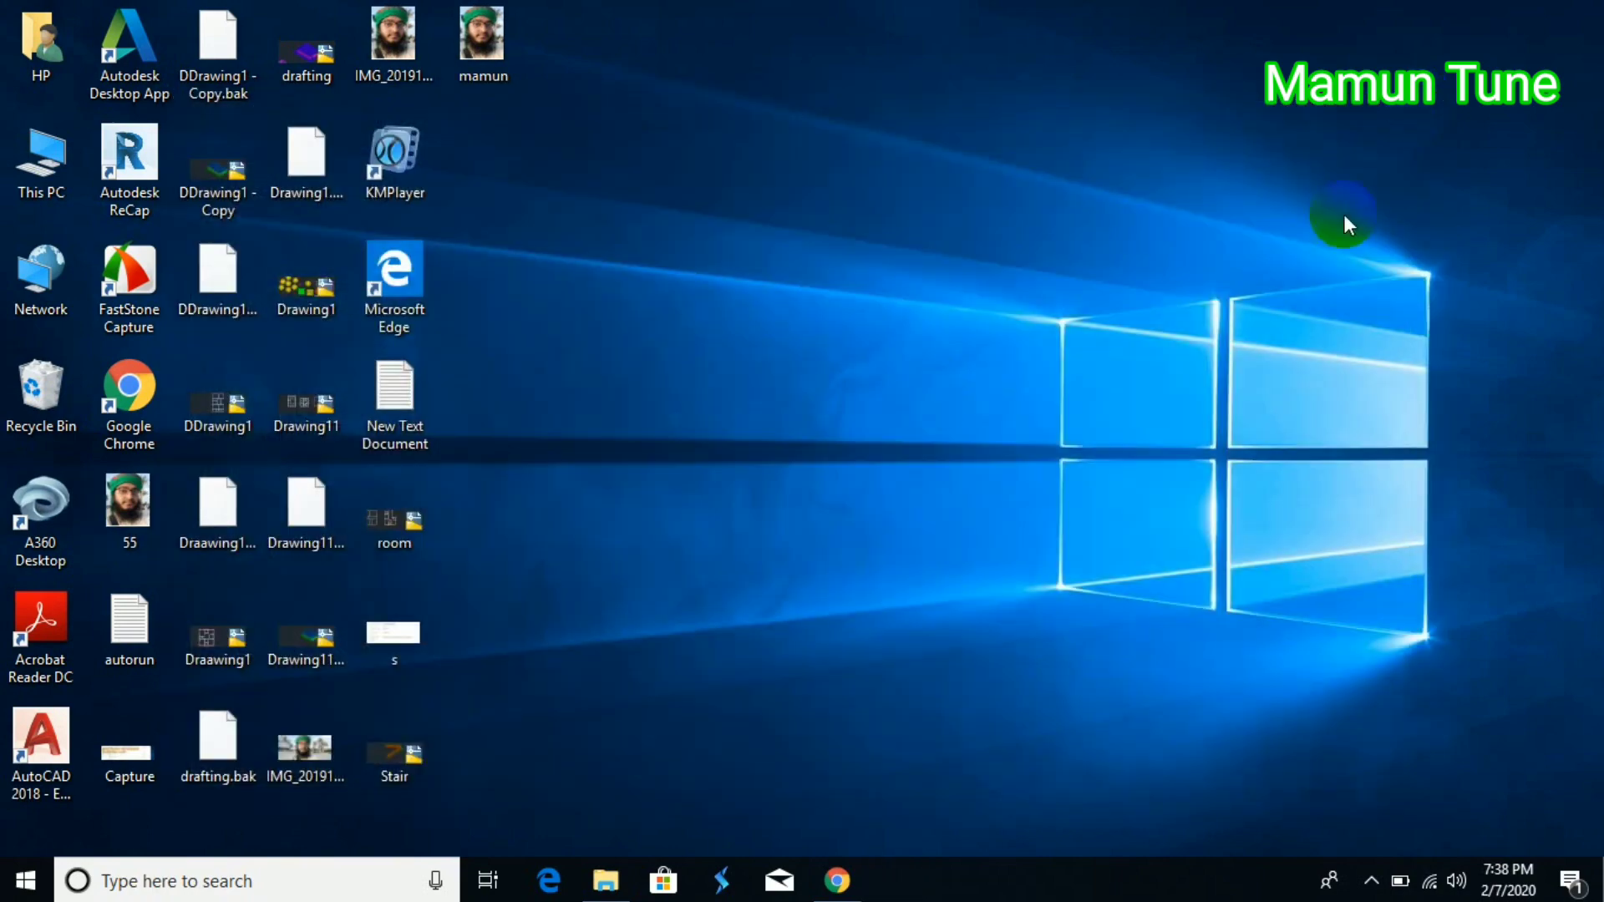
Step: Create a new text document on the desktop, keeping its default name, and open it in Notepad
right_click(628, 305)
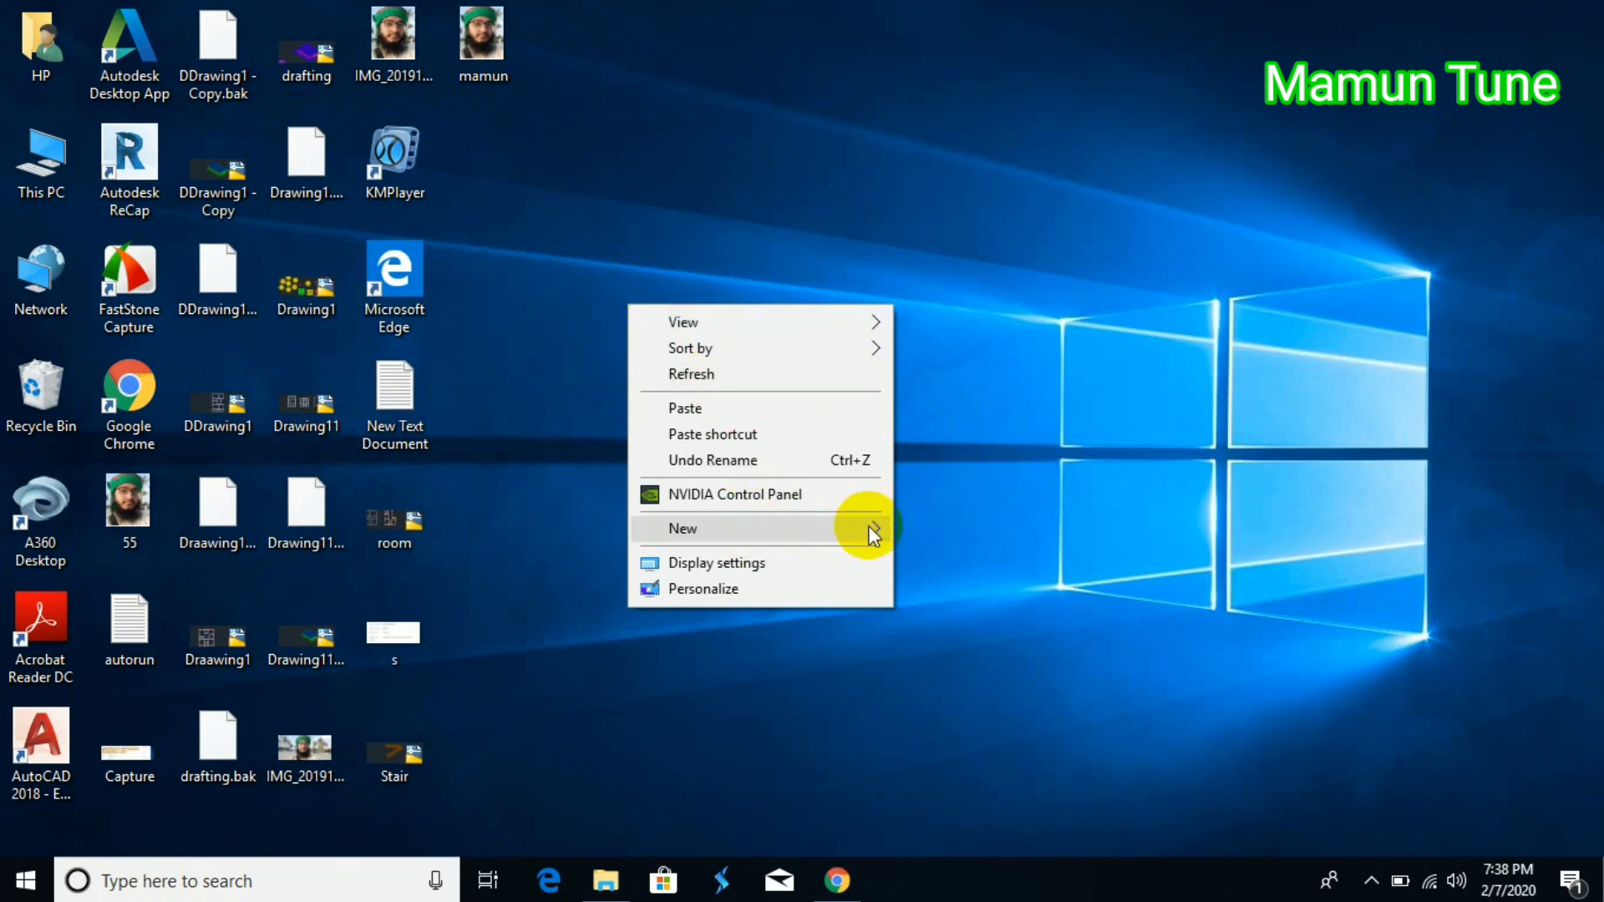
mouse_move(869, 526)
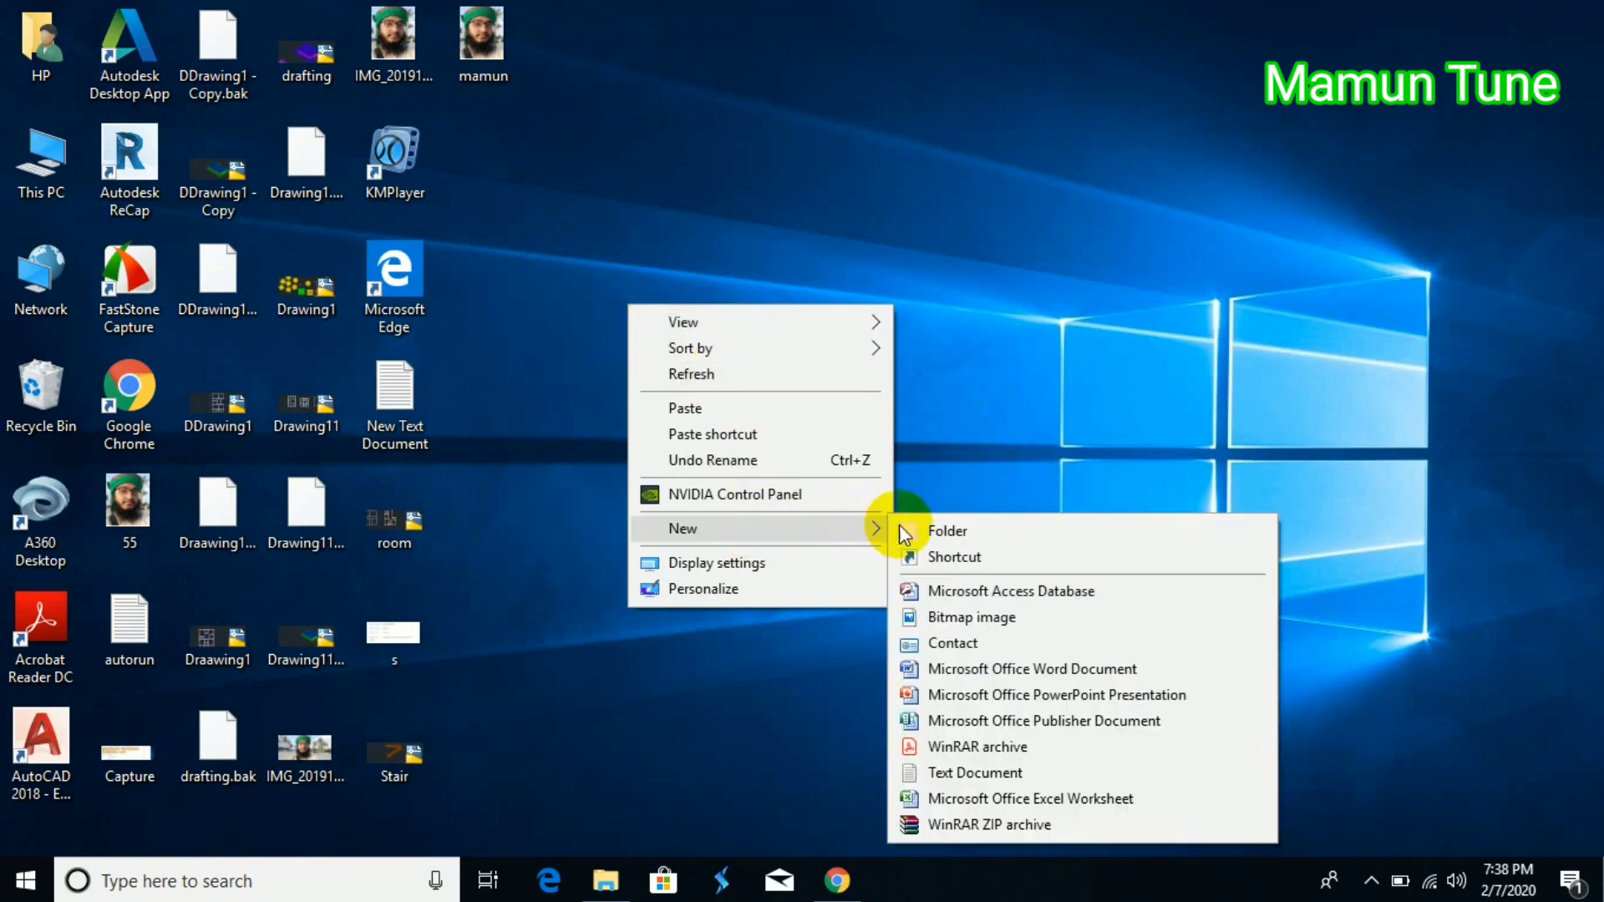
click(1001, 781)
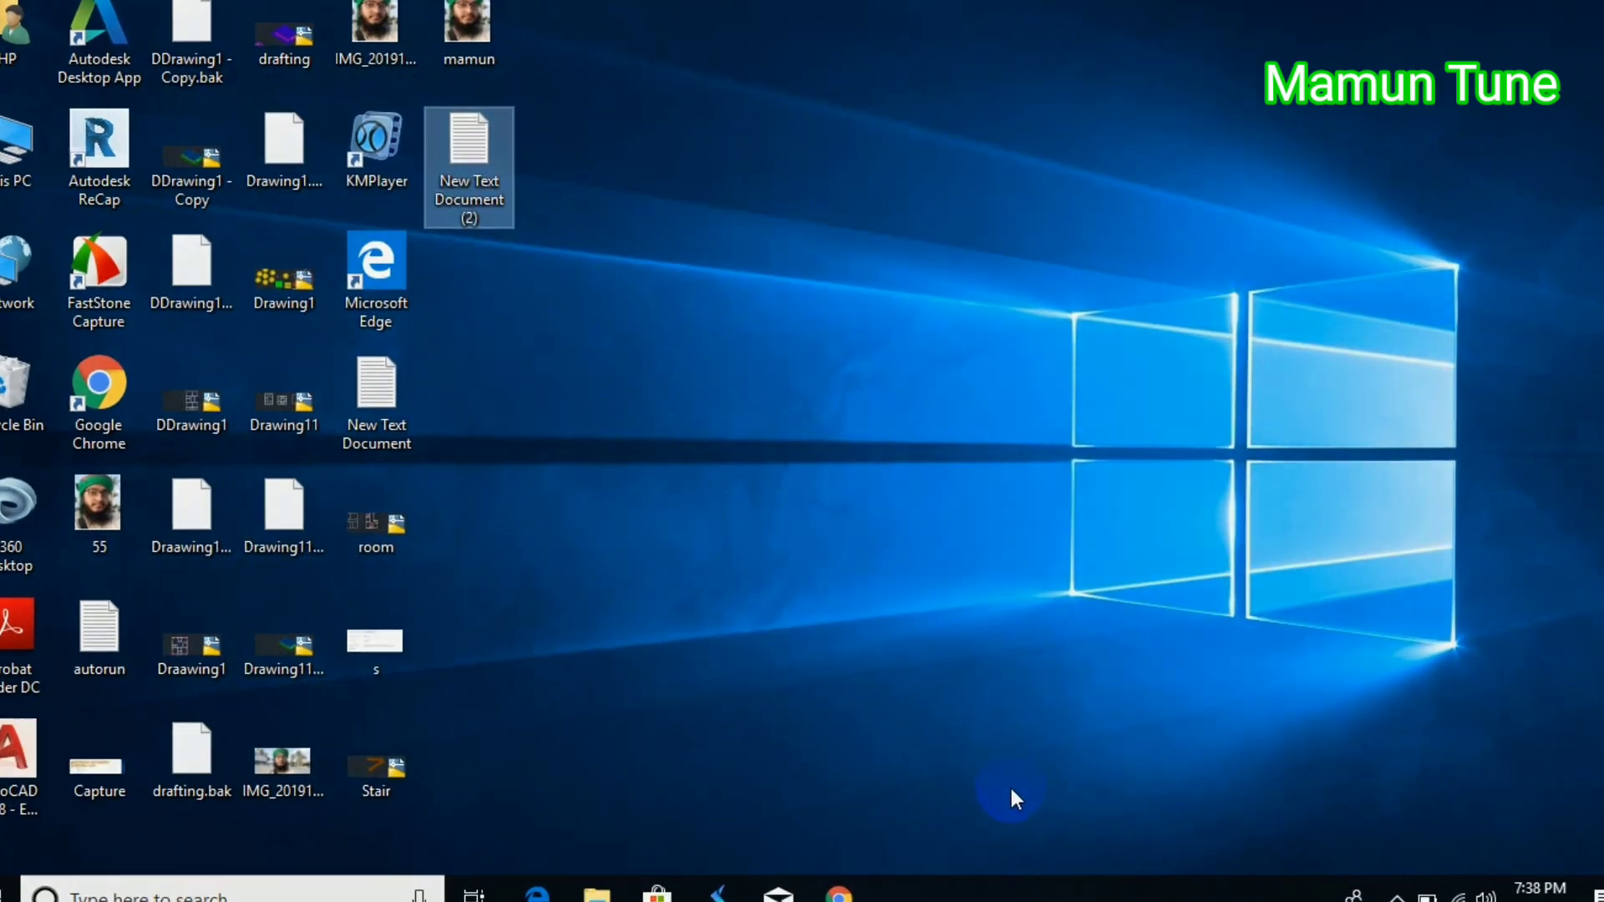
key(Return)
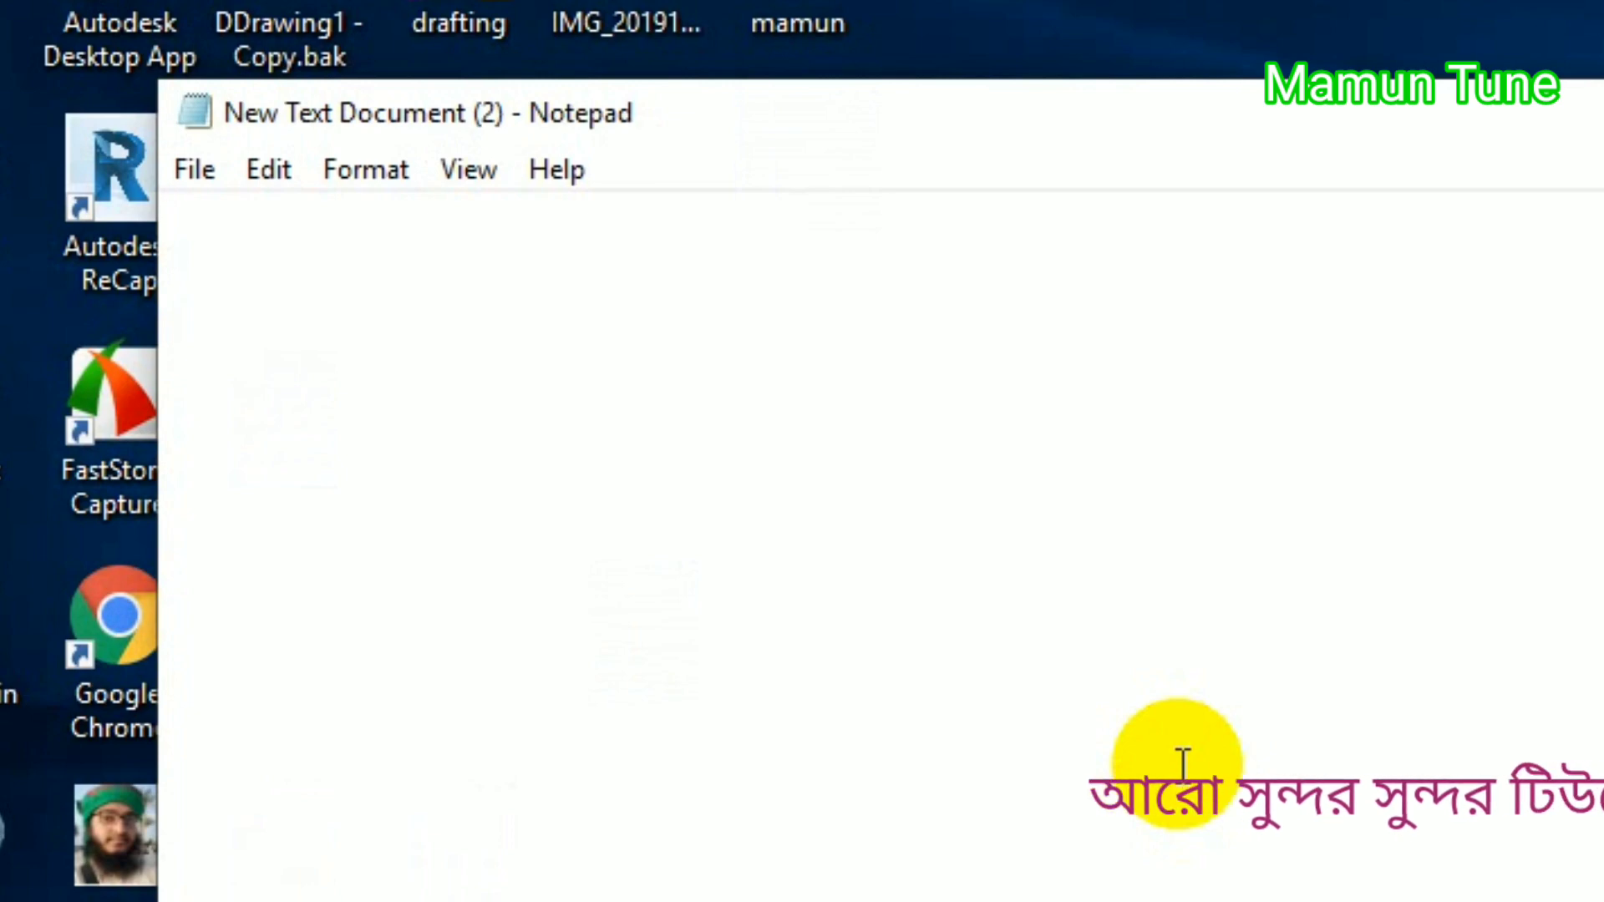
Step: Write "[autorun]" on the first line of the text document and begin the second line with "icon=mamun"
text(a)
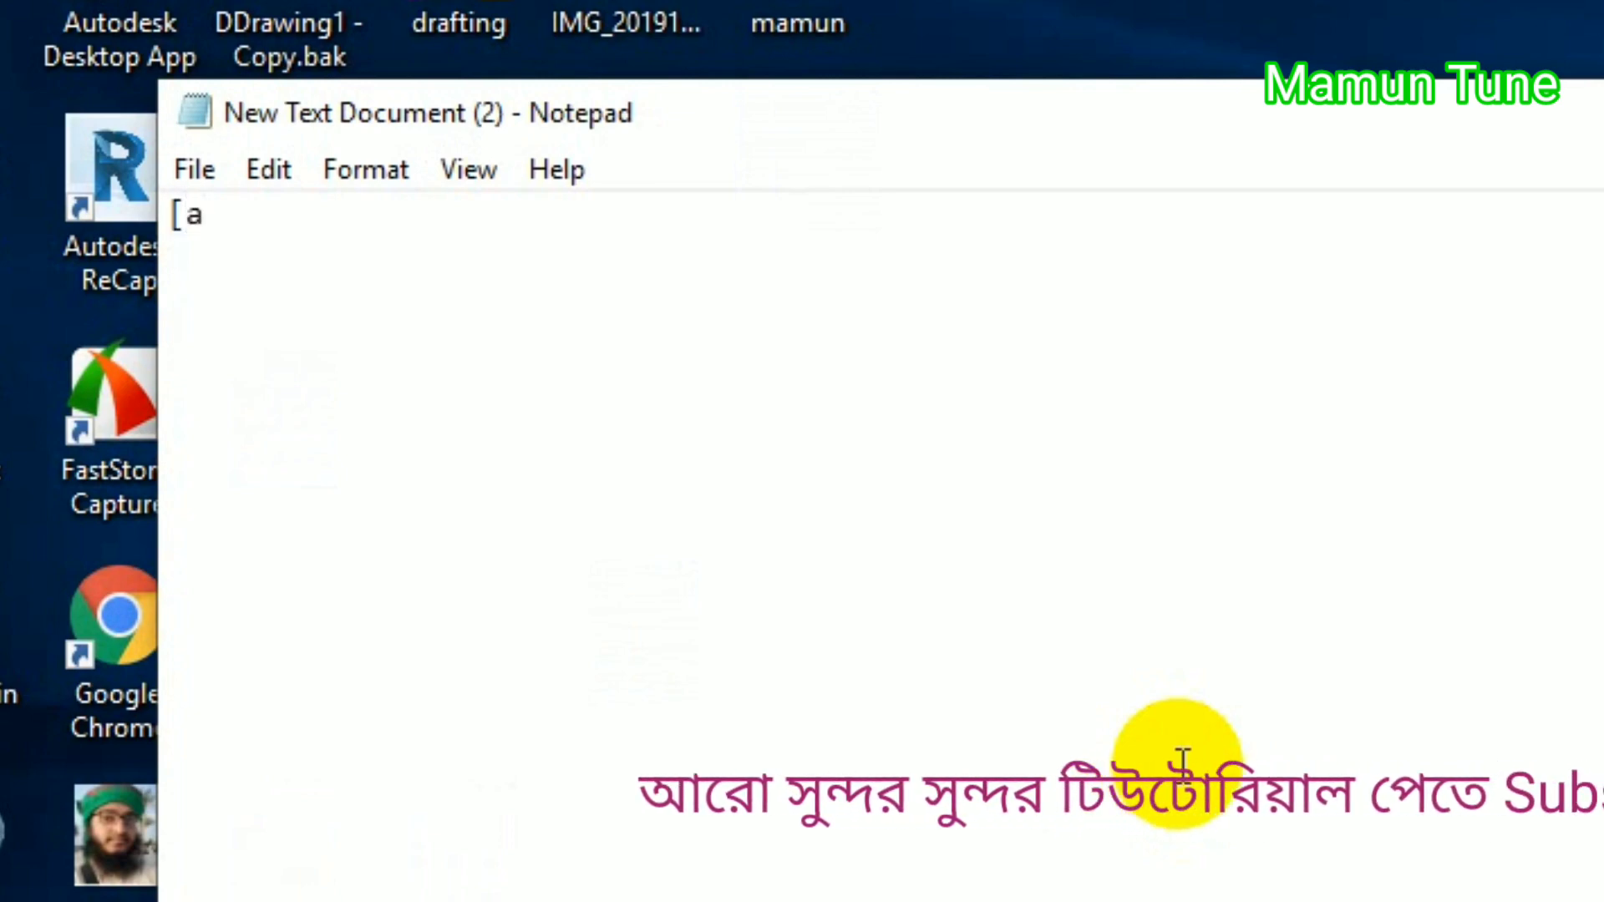
text(utorun)
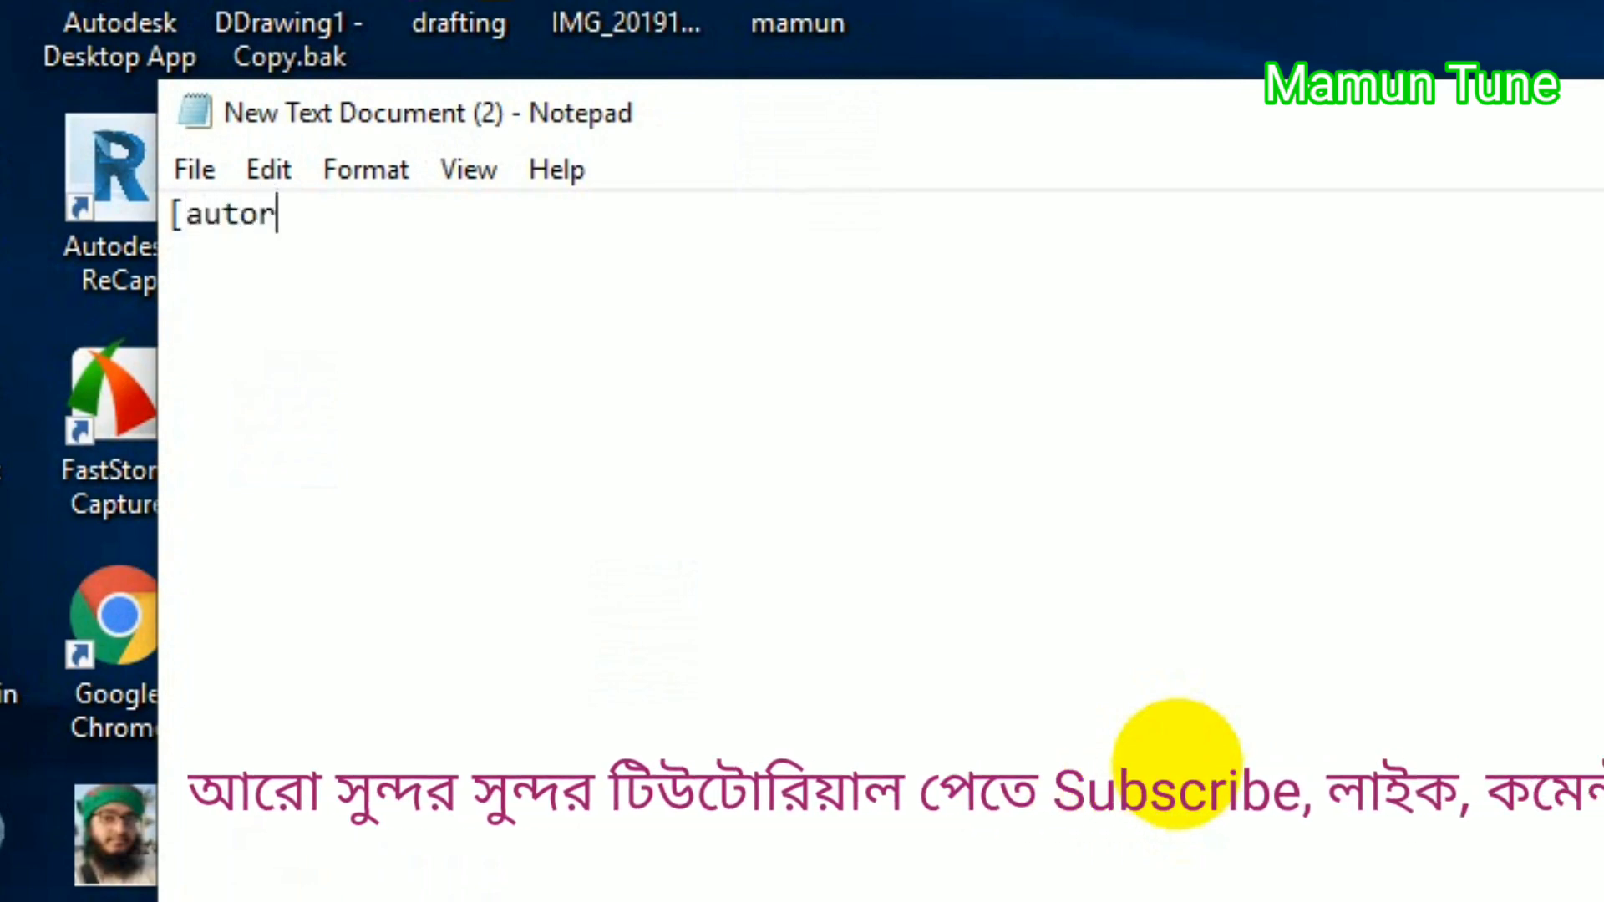
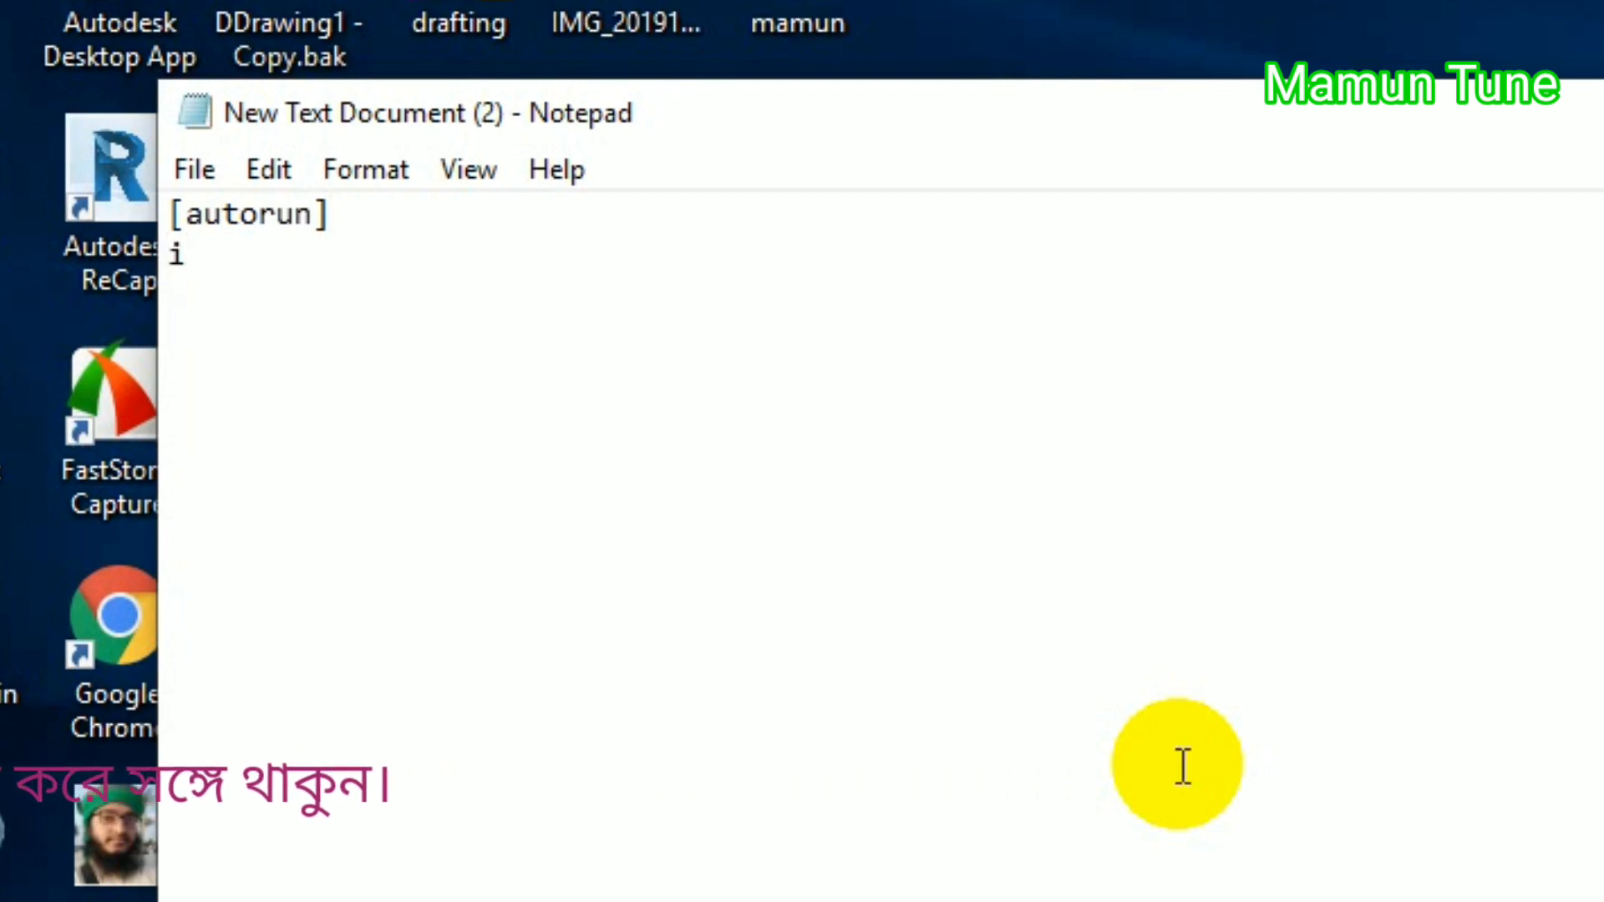
text(con=)
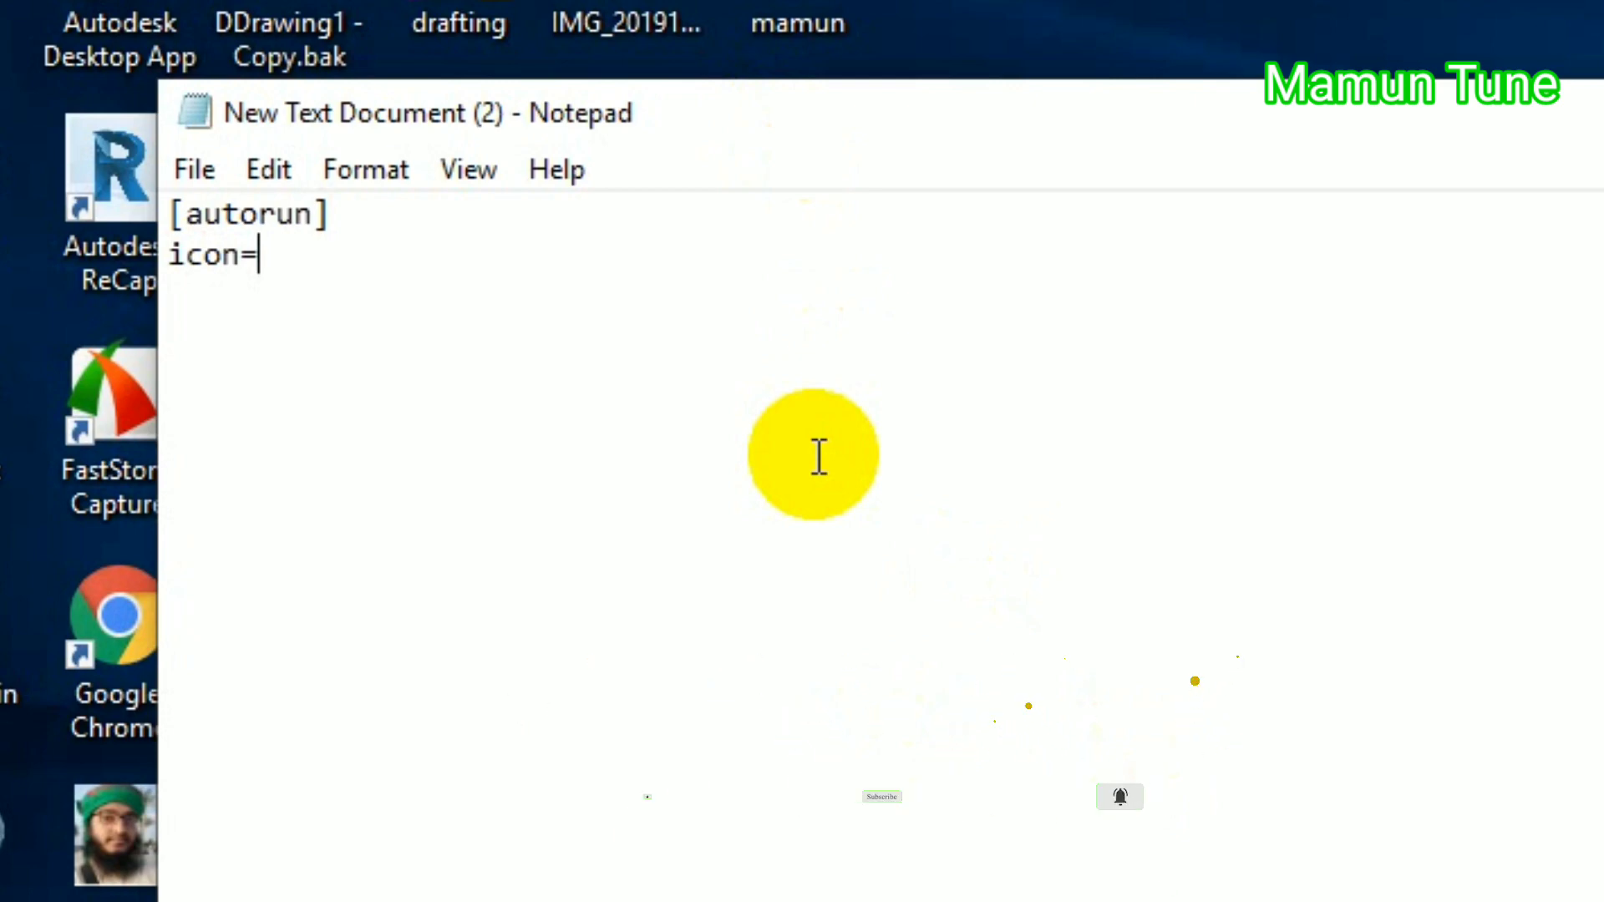
text(mamu)
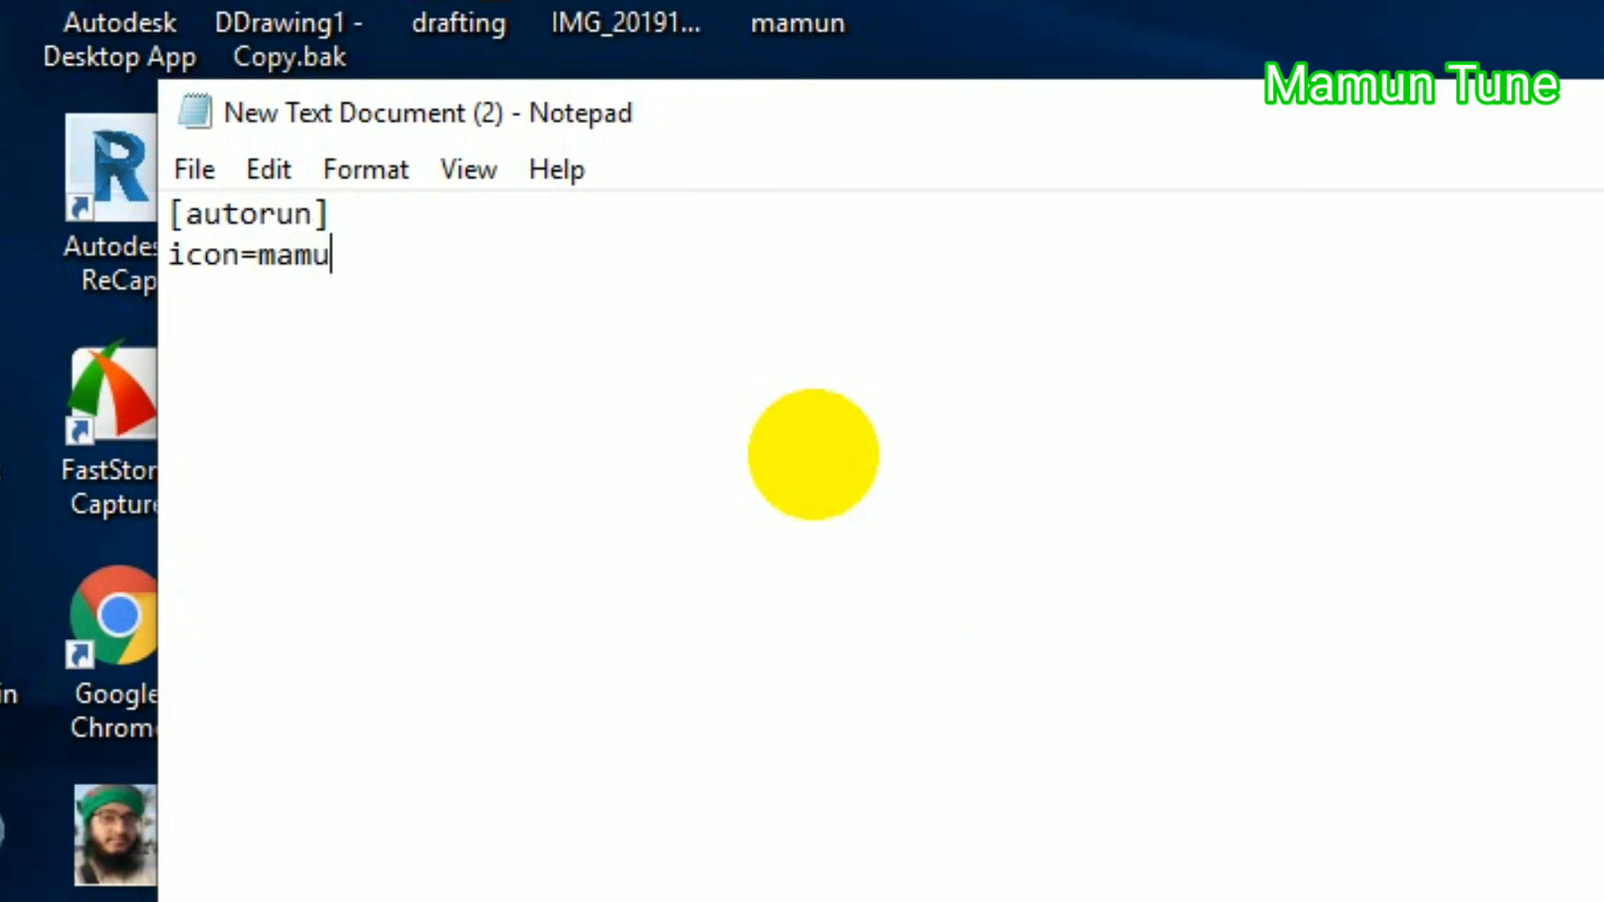
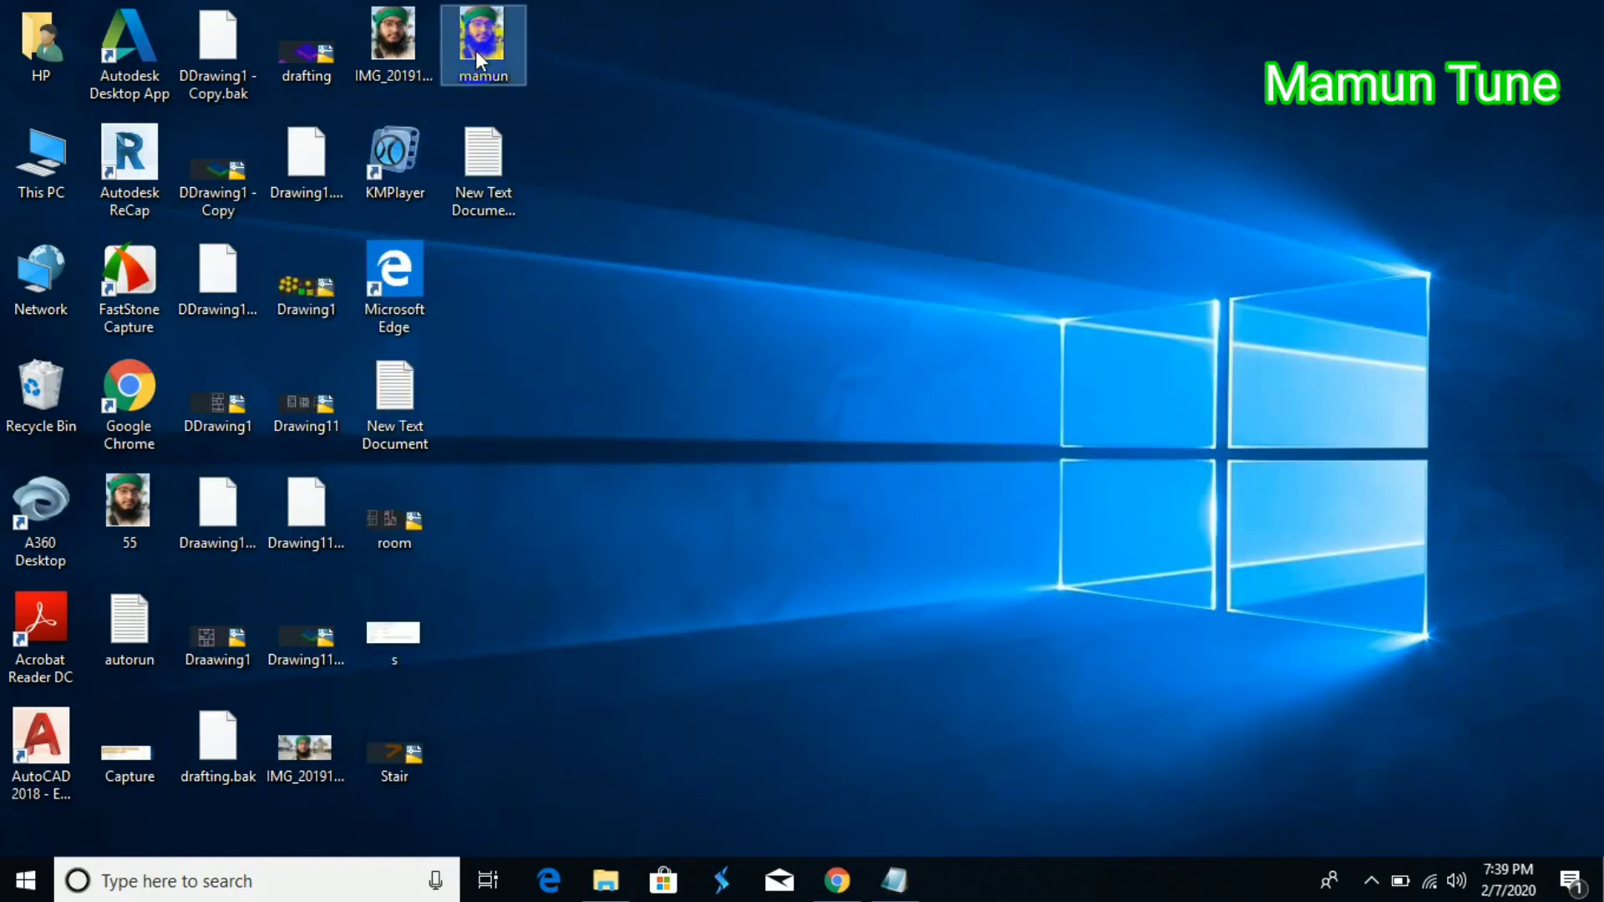
Step: Check the mamun picture's file type in its properties and complete the icon line in Notepad as "icon=mamun.bmp"
right_click(475, 50)
click(636, 836)
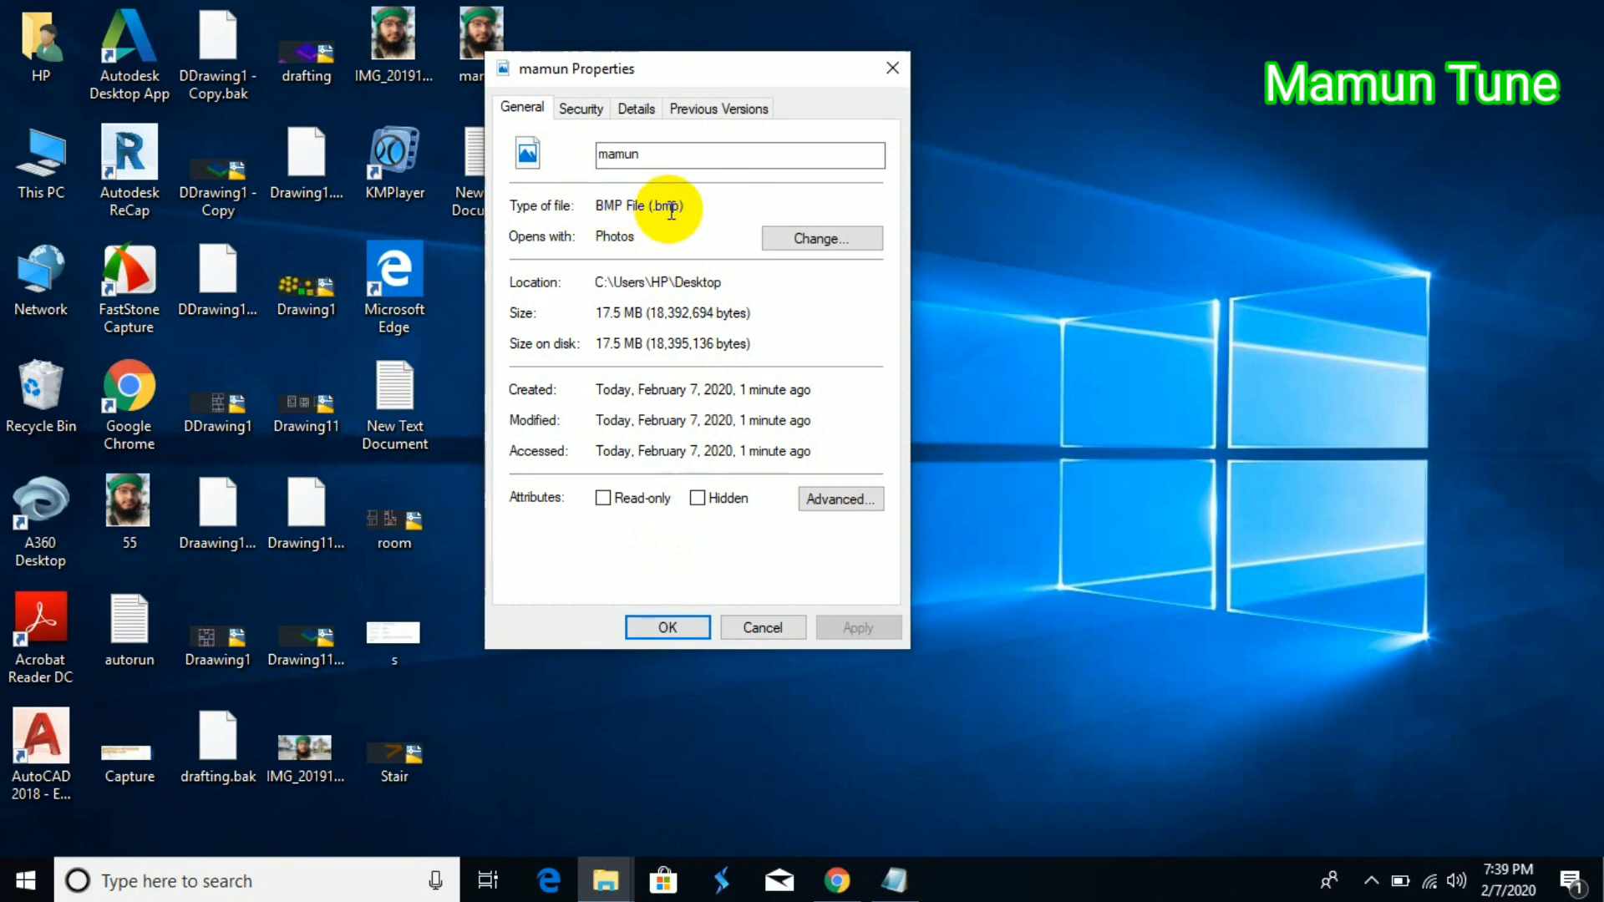
click(888, 74)
click(894, 880)
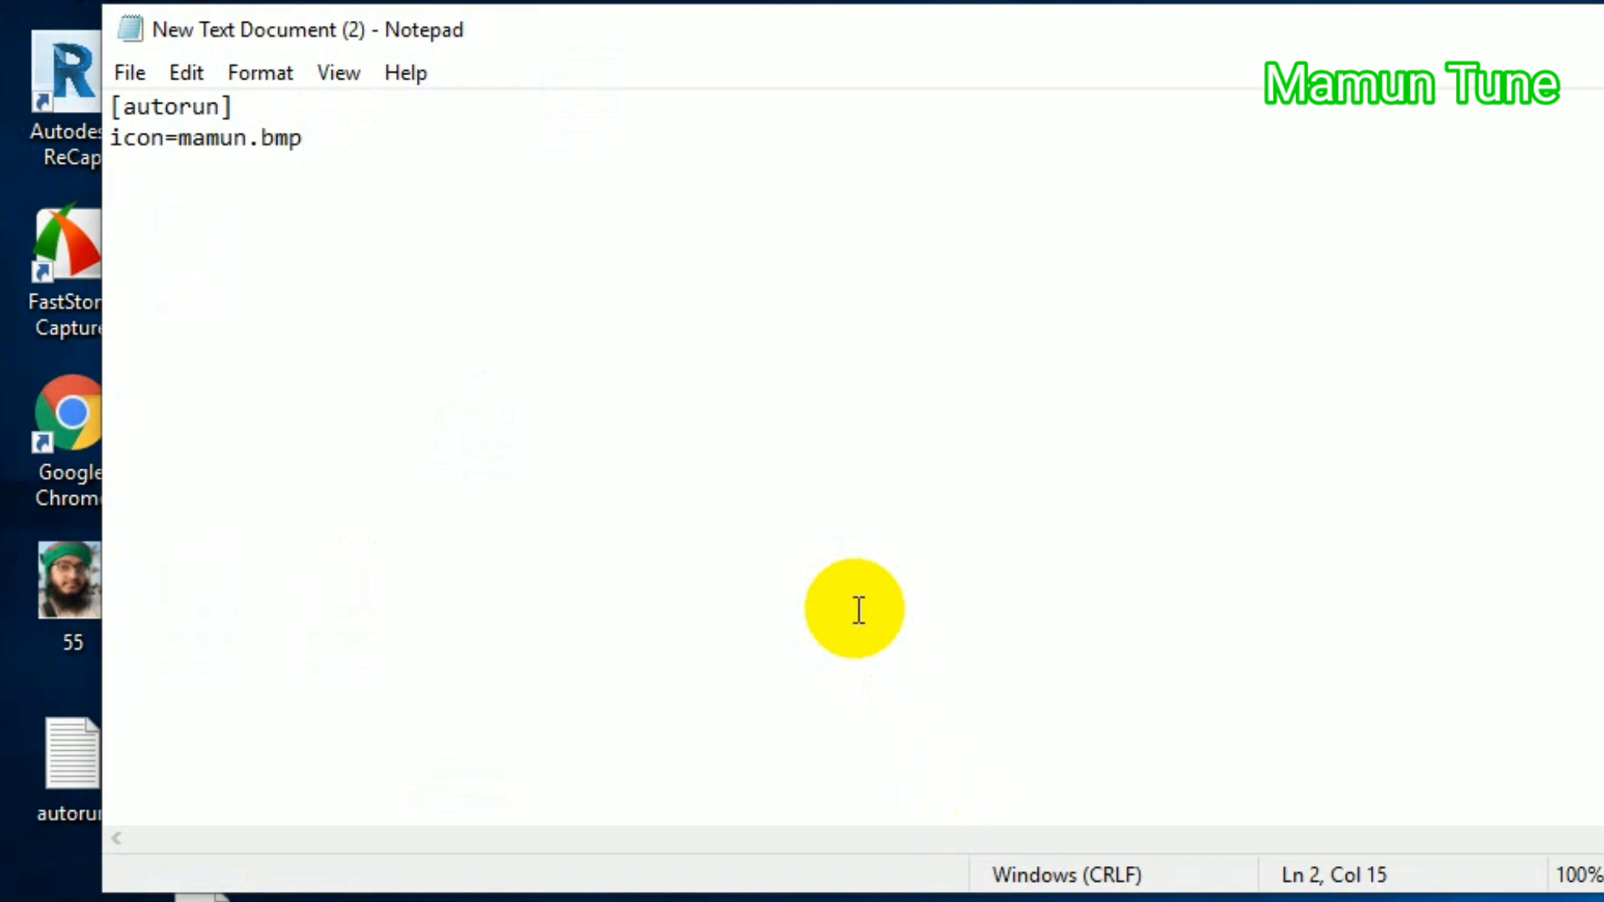
Step: Start saving the text document to the Desktop under the new name autorun, with All Files as the file type
click(130, 73)
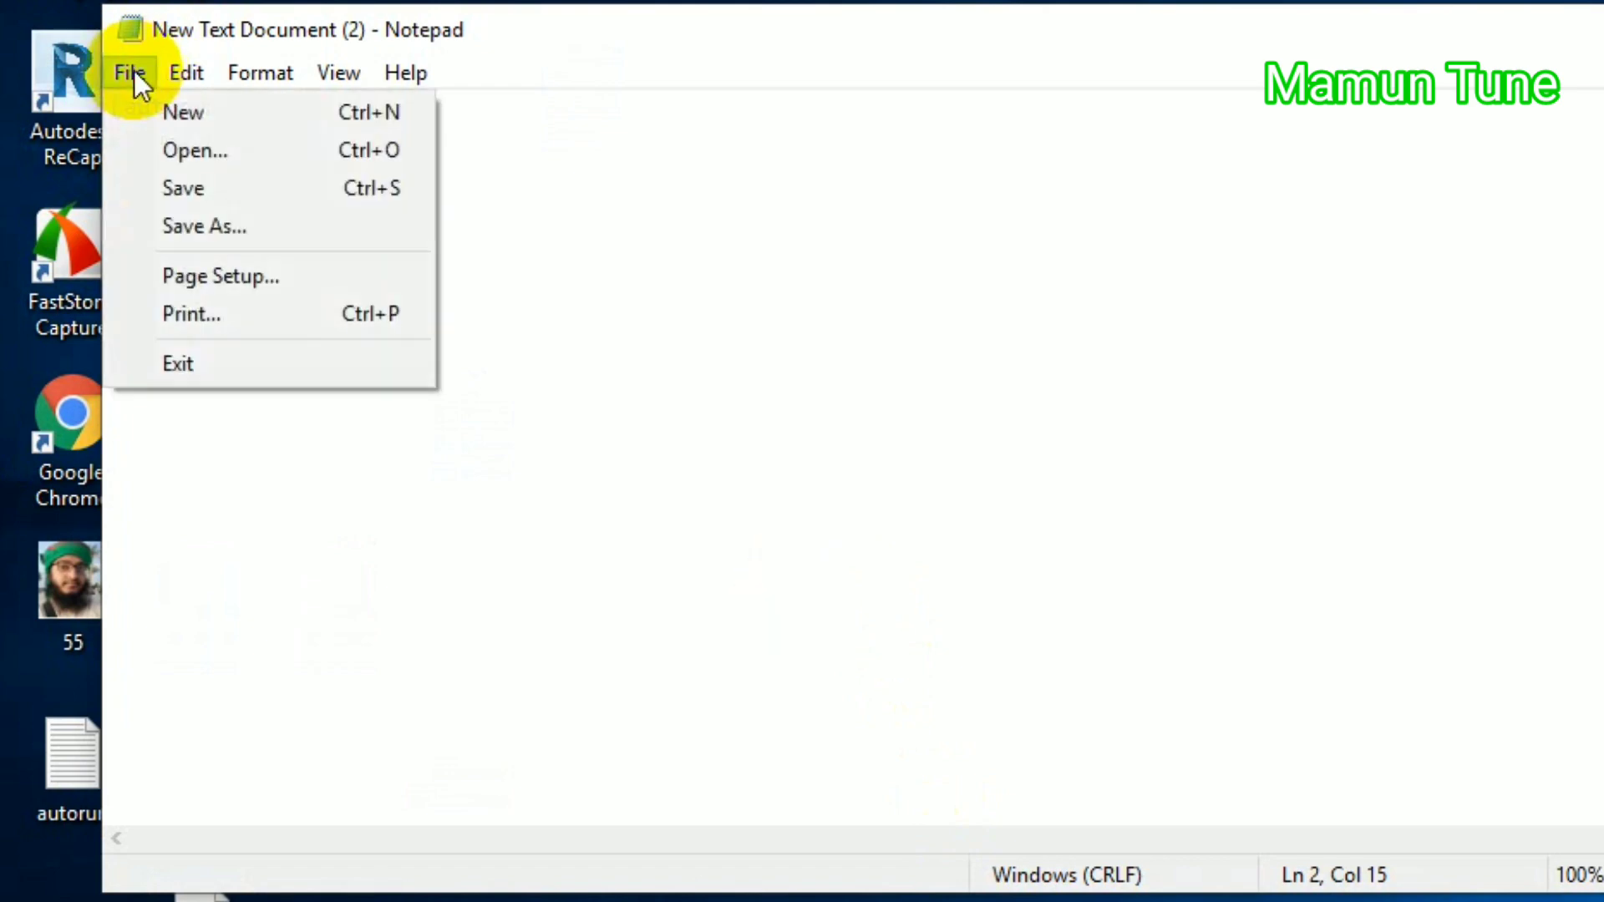
click(203, 226)
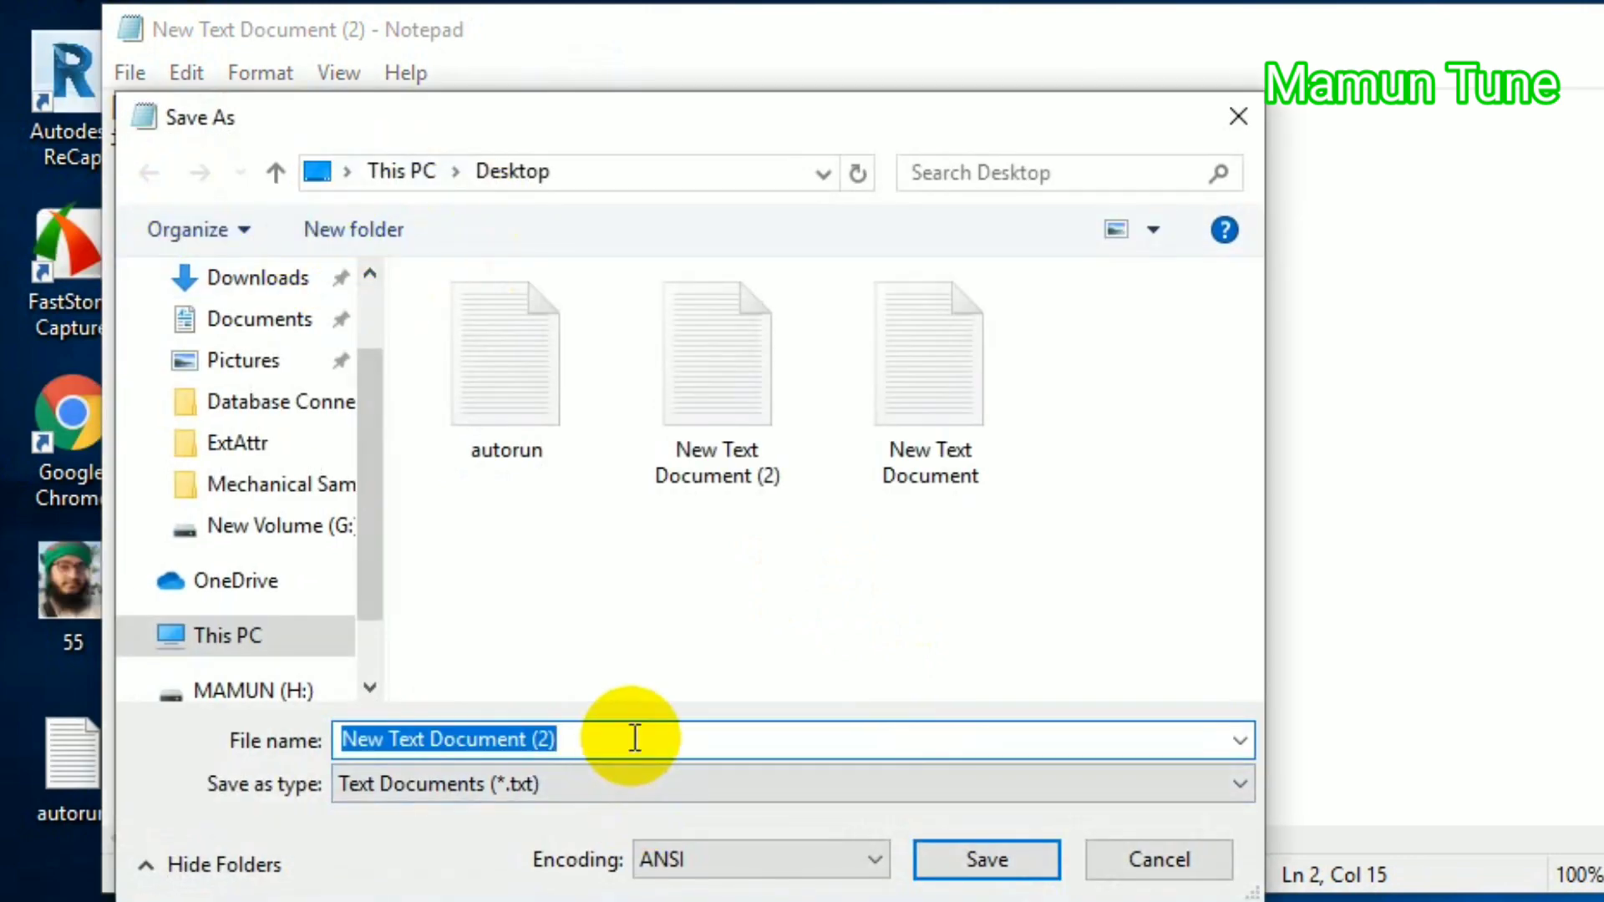
text(auto)
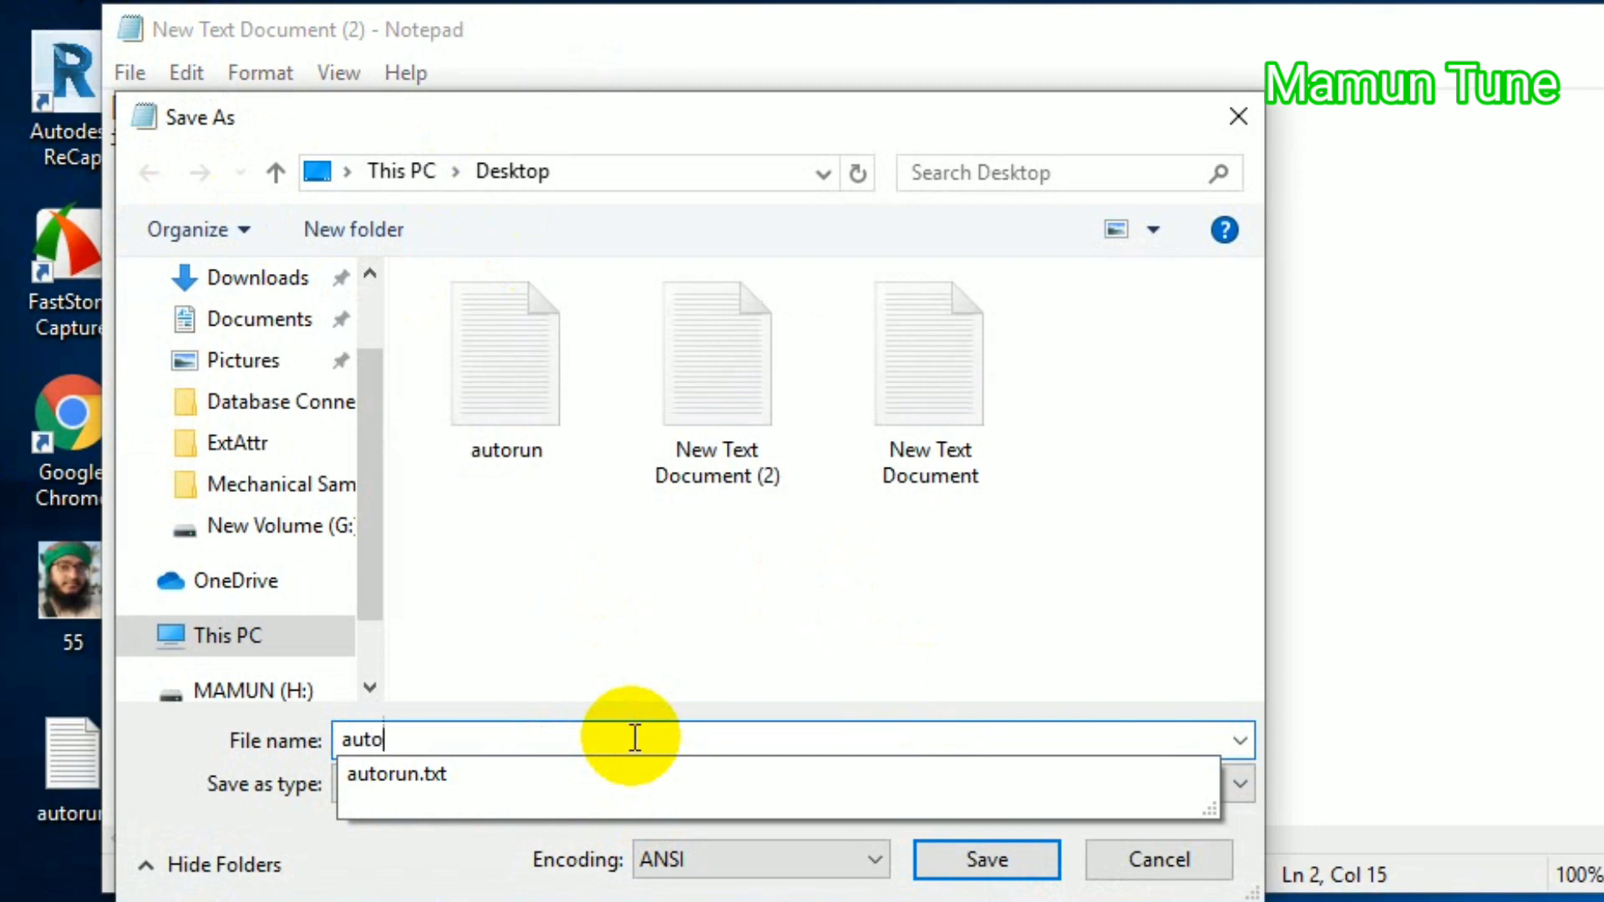
text(a)
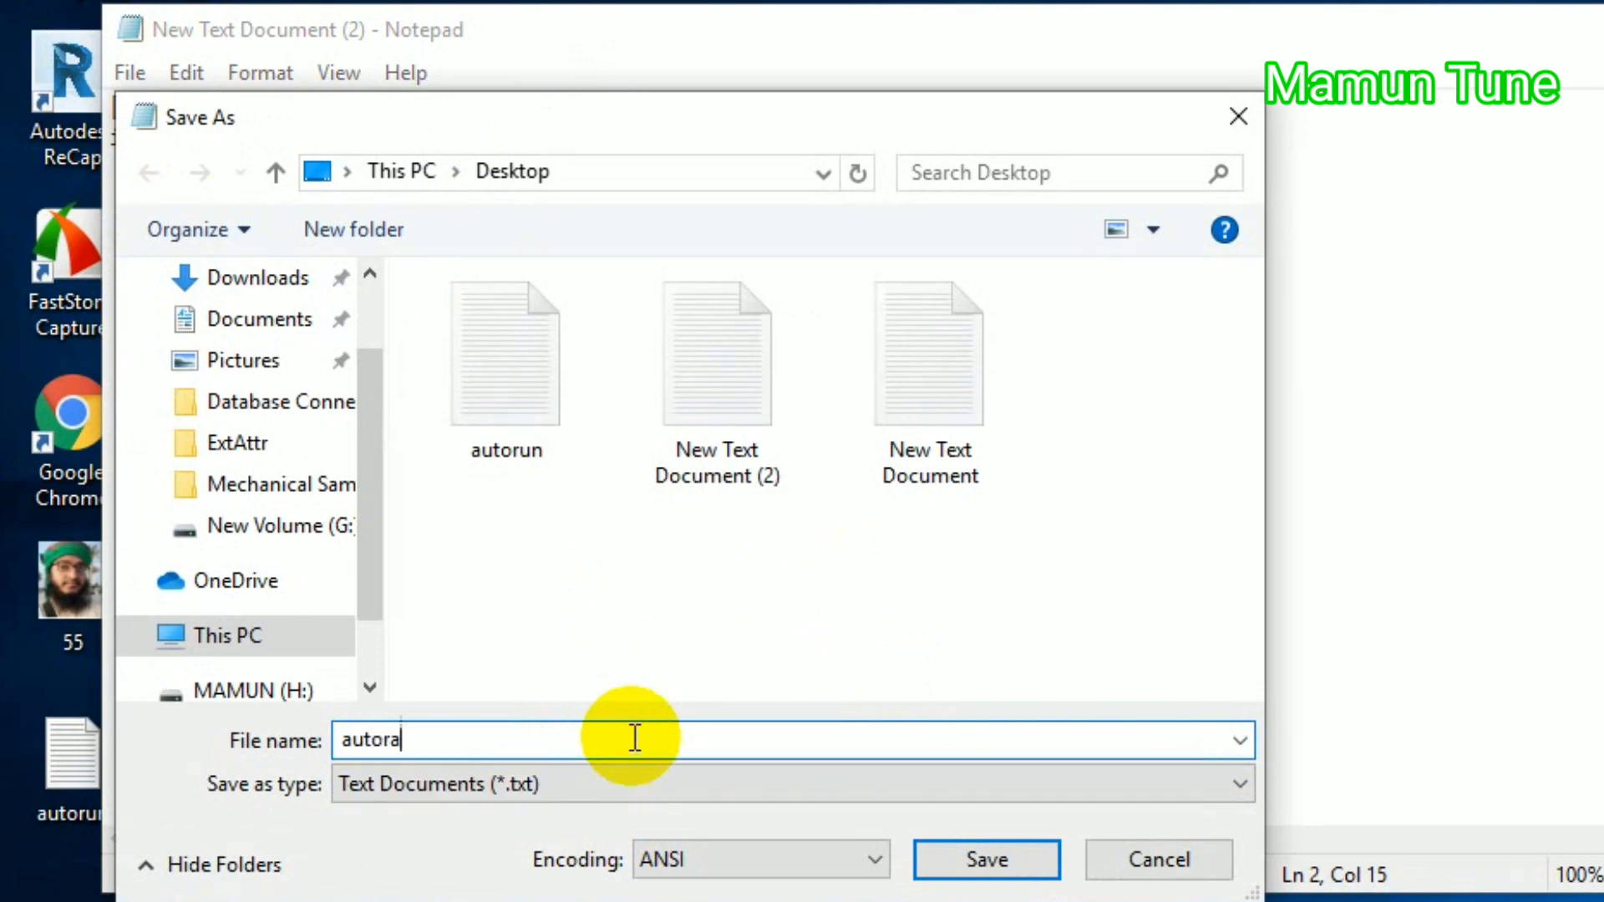
key(BackSpace)
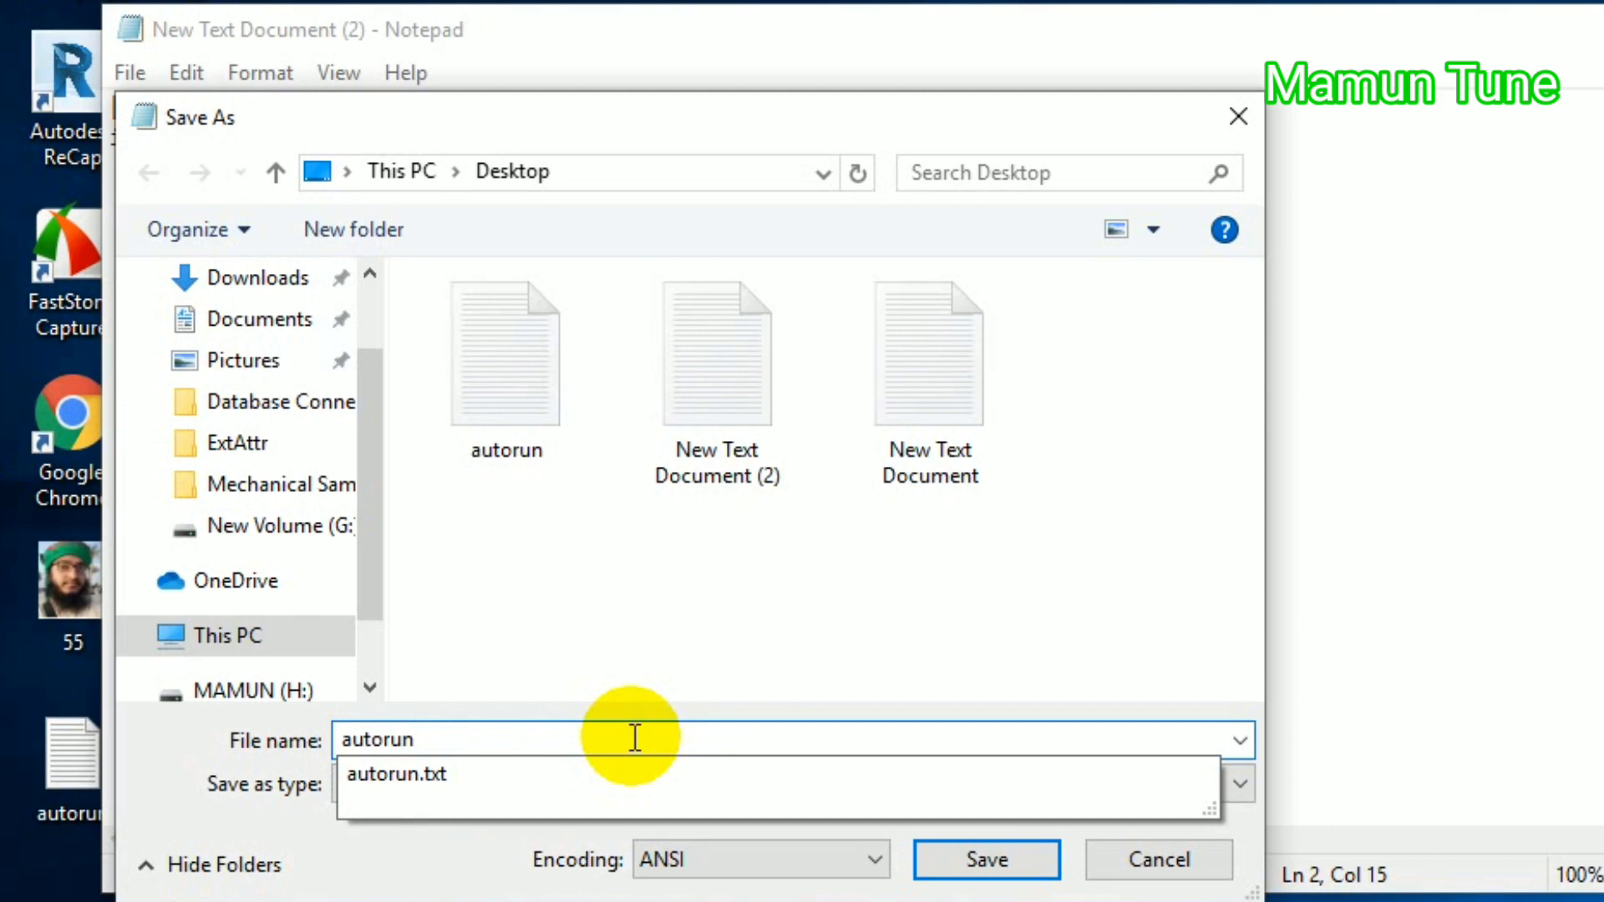
click(1248, 779)
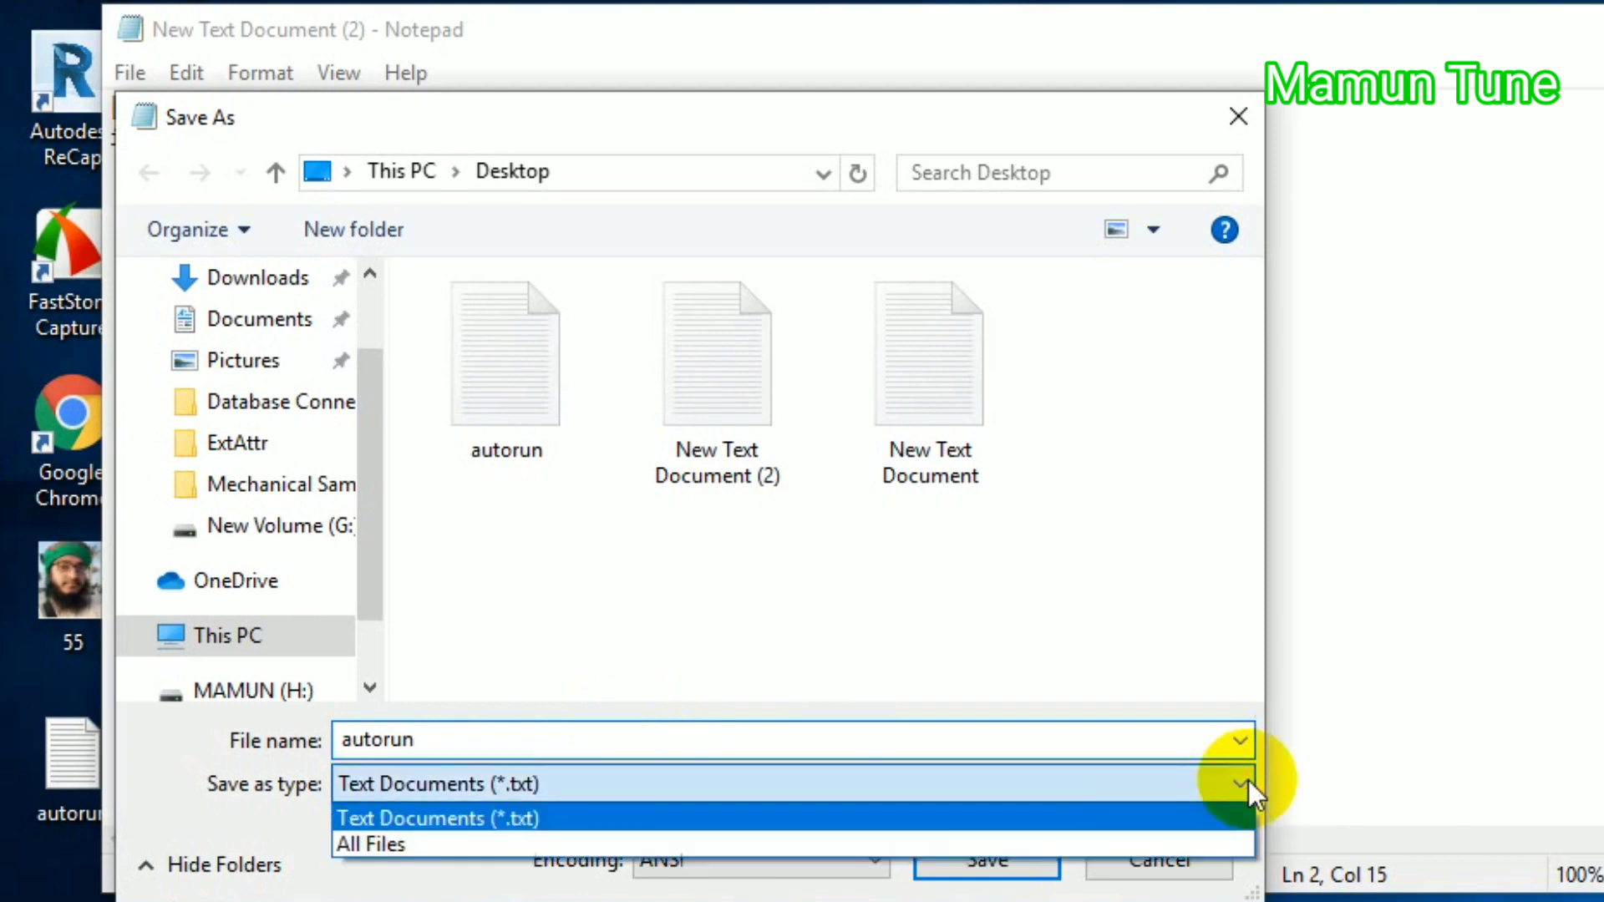
click(395, 836)
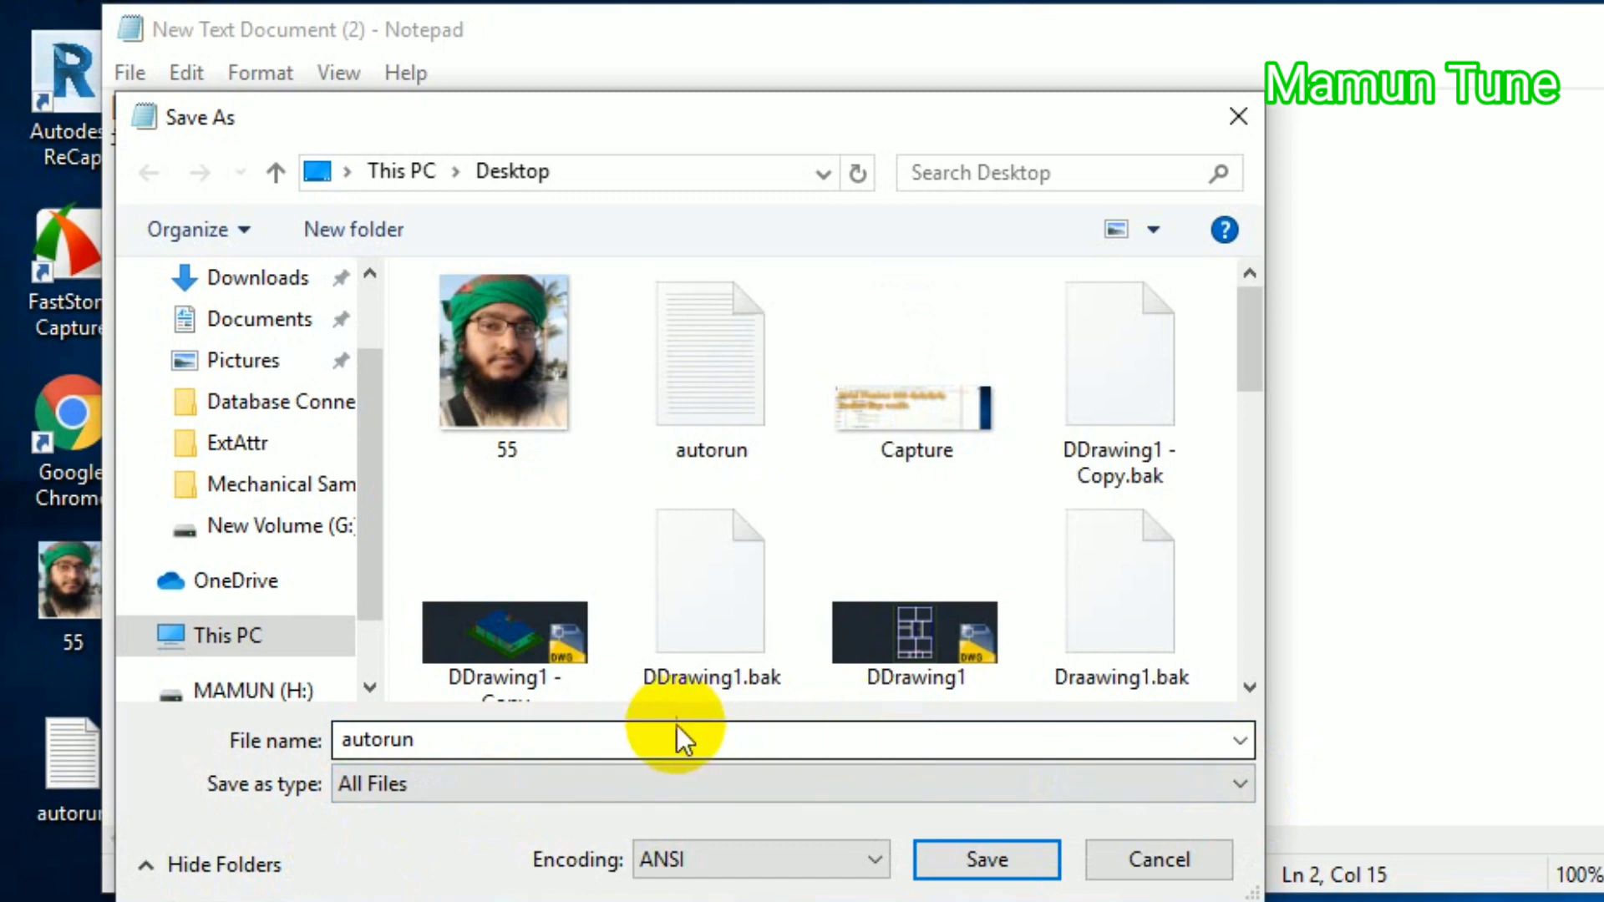
Step: Add the Setup Information extension to the autorun file name, save the file to the Desktop and close Notepad
double_click(544, 747)
click(548, 748)
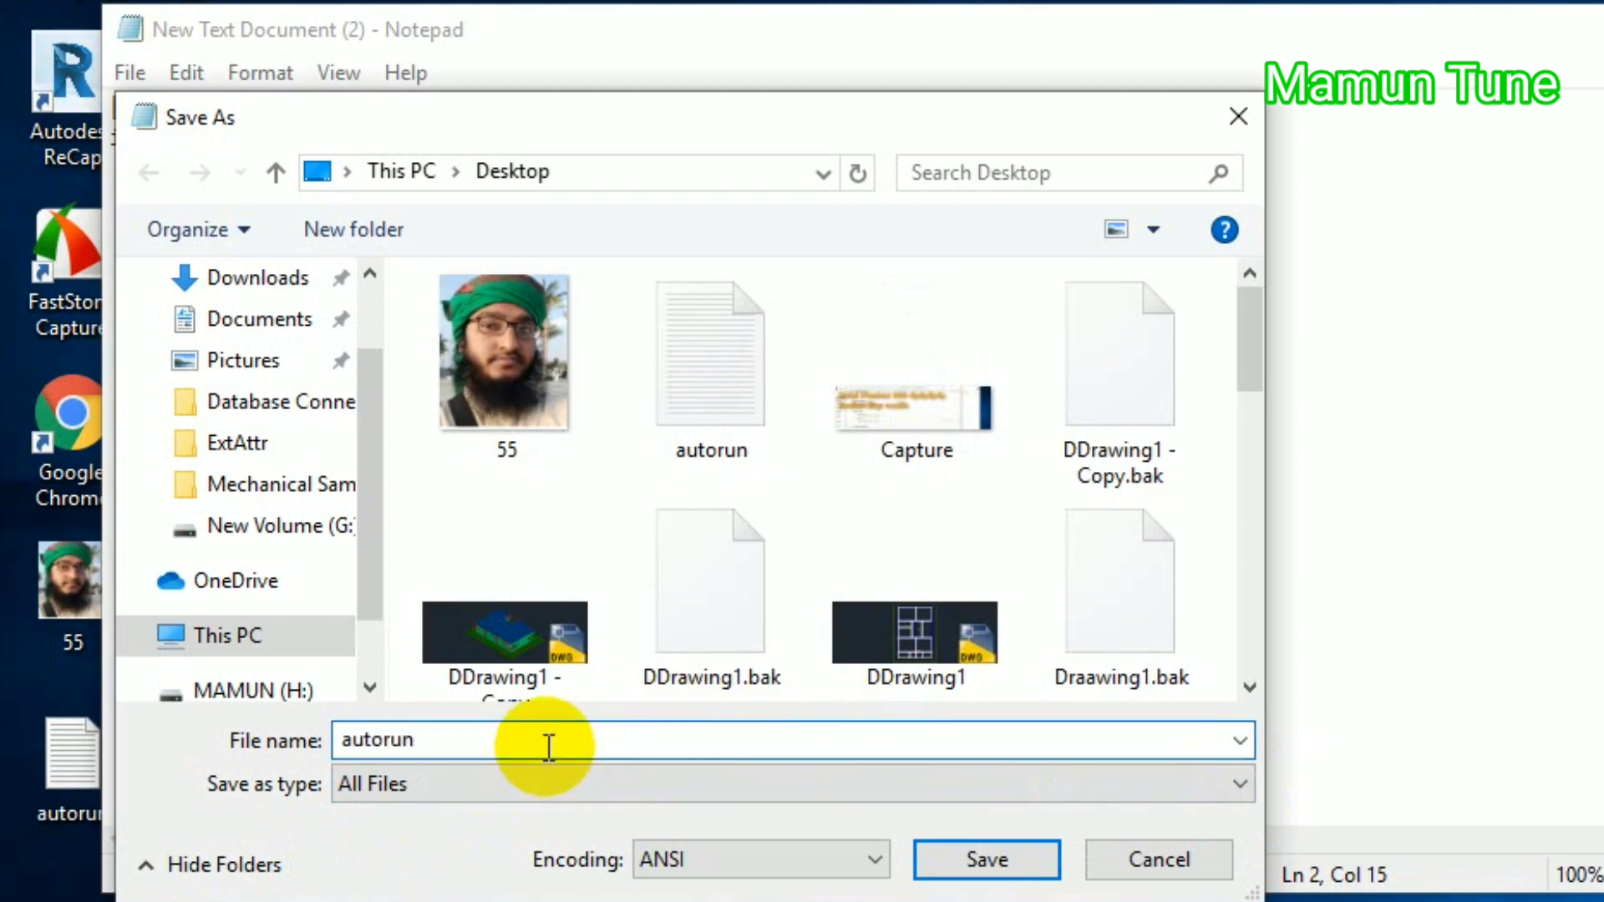
text(.)
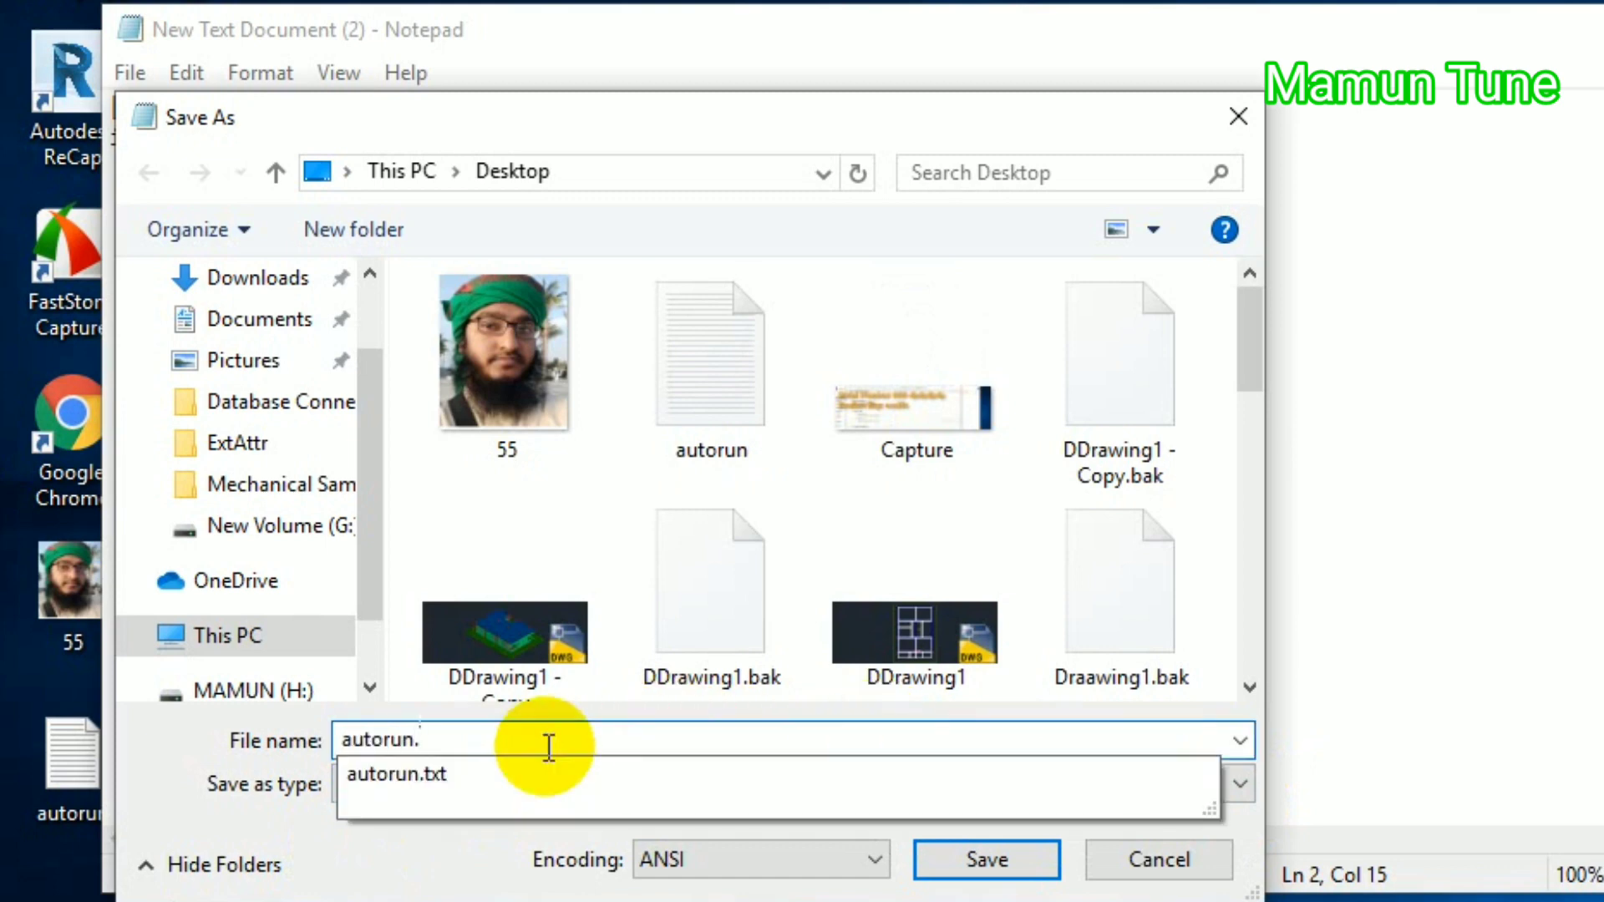
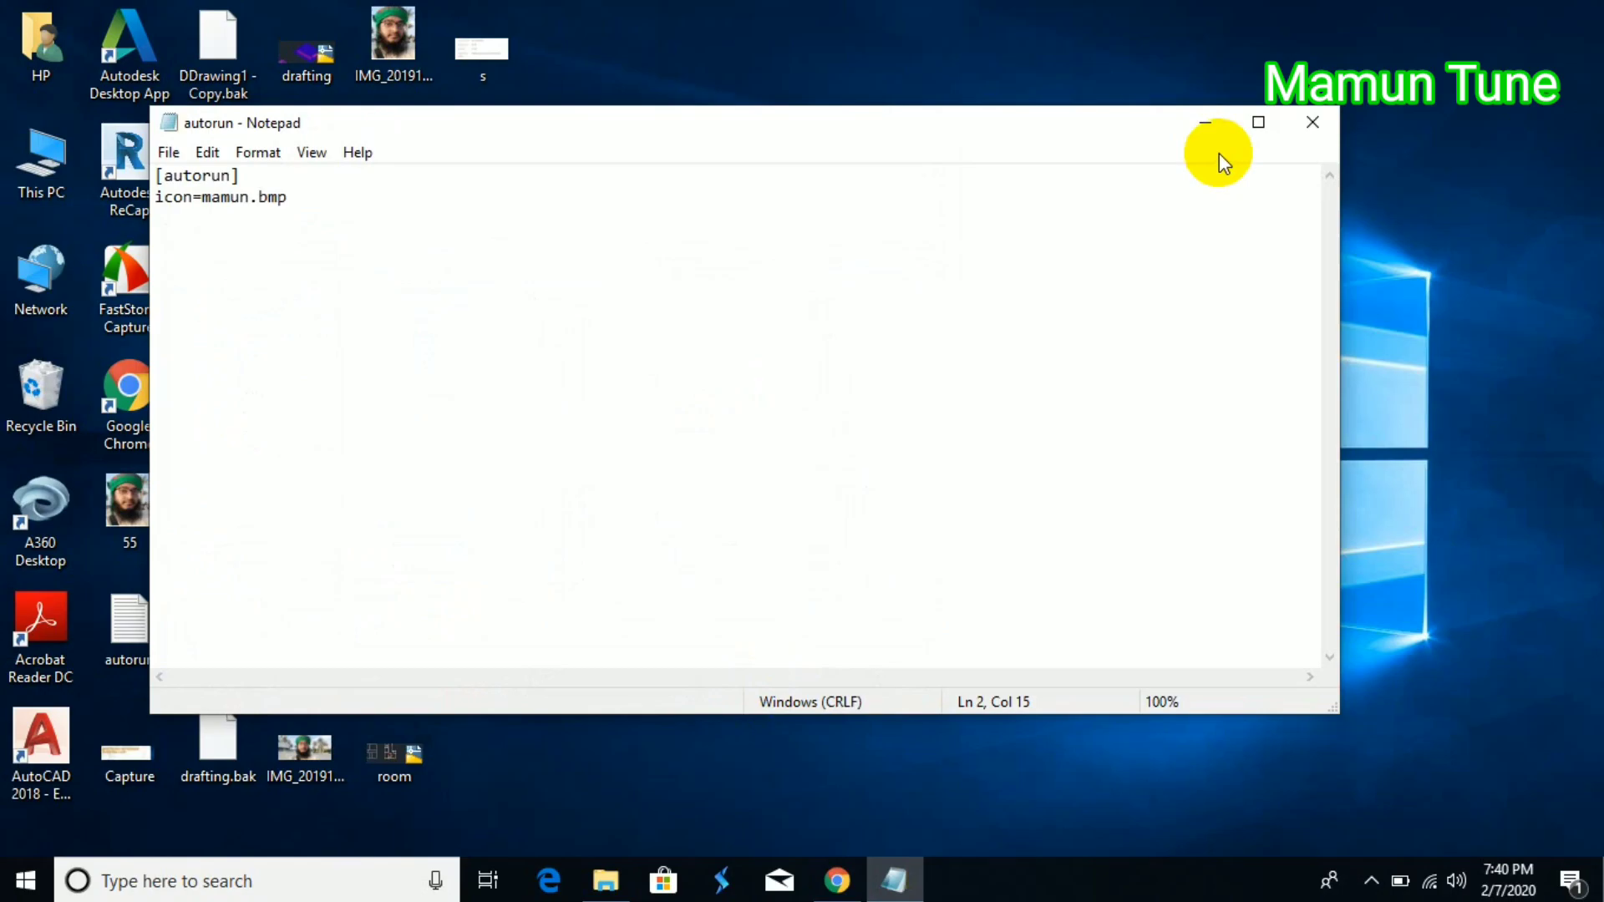
click(1316, 122)
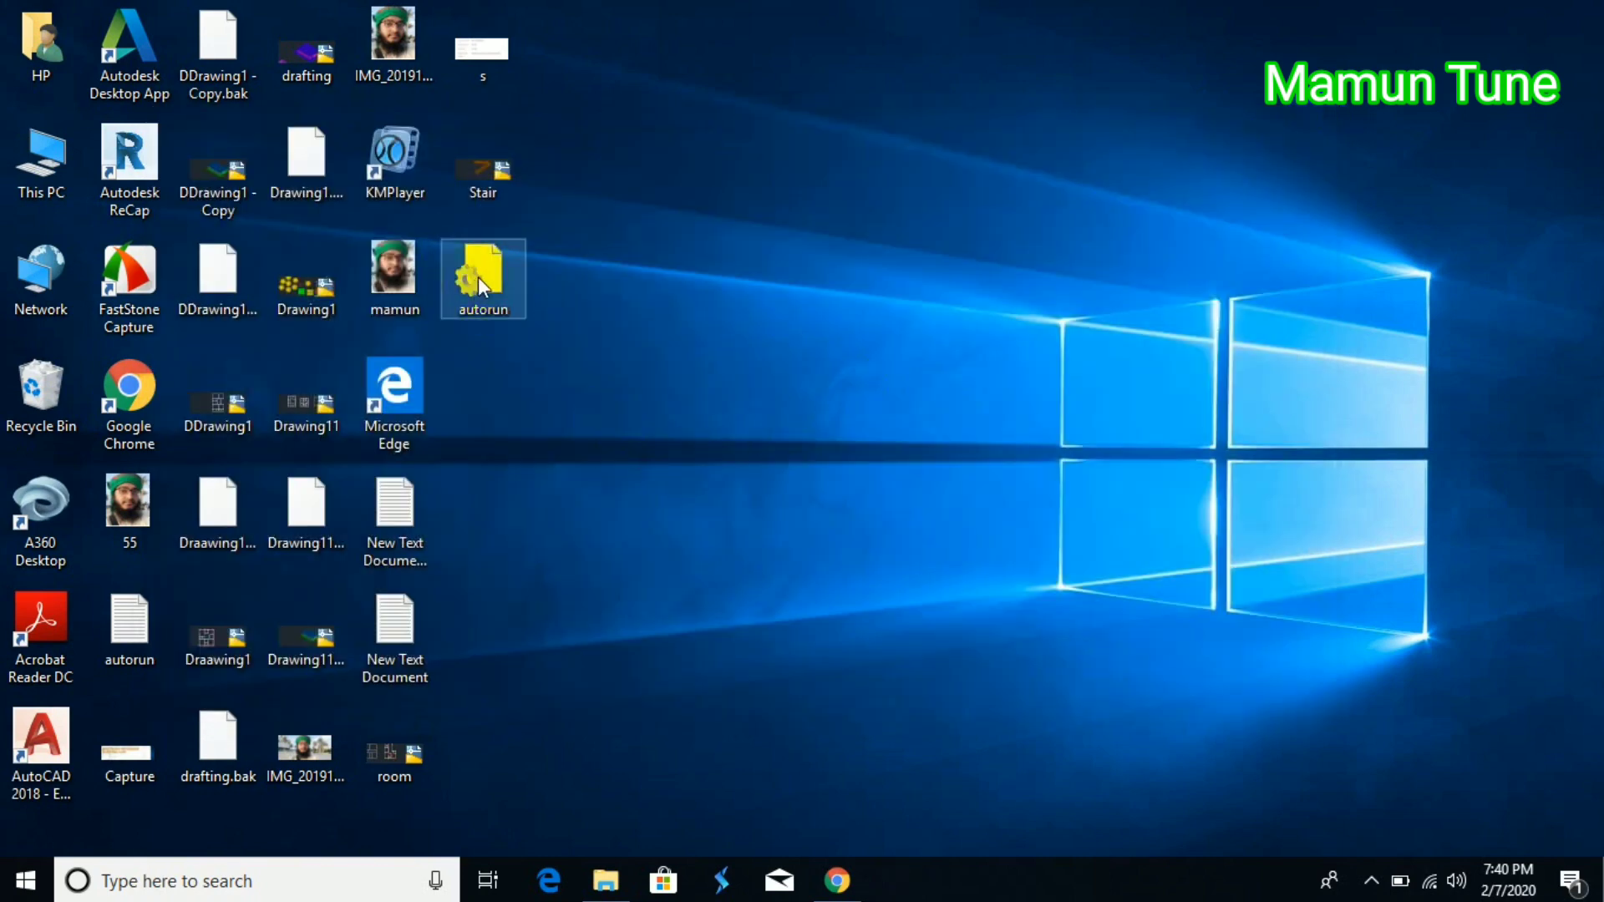
Step: Copy the mamun picture and the autorun setup file from the desktop into the root of the MAMUN (H:) drive
right_click(402, 263)
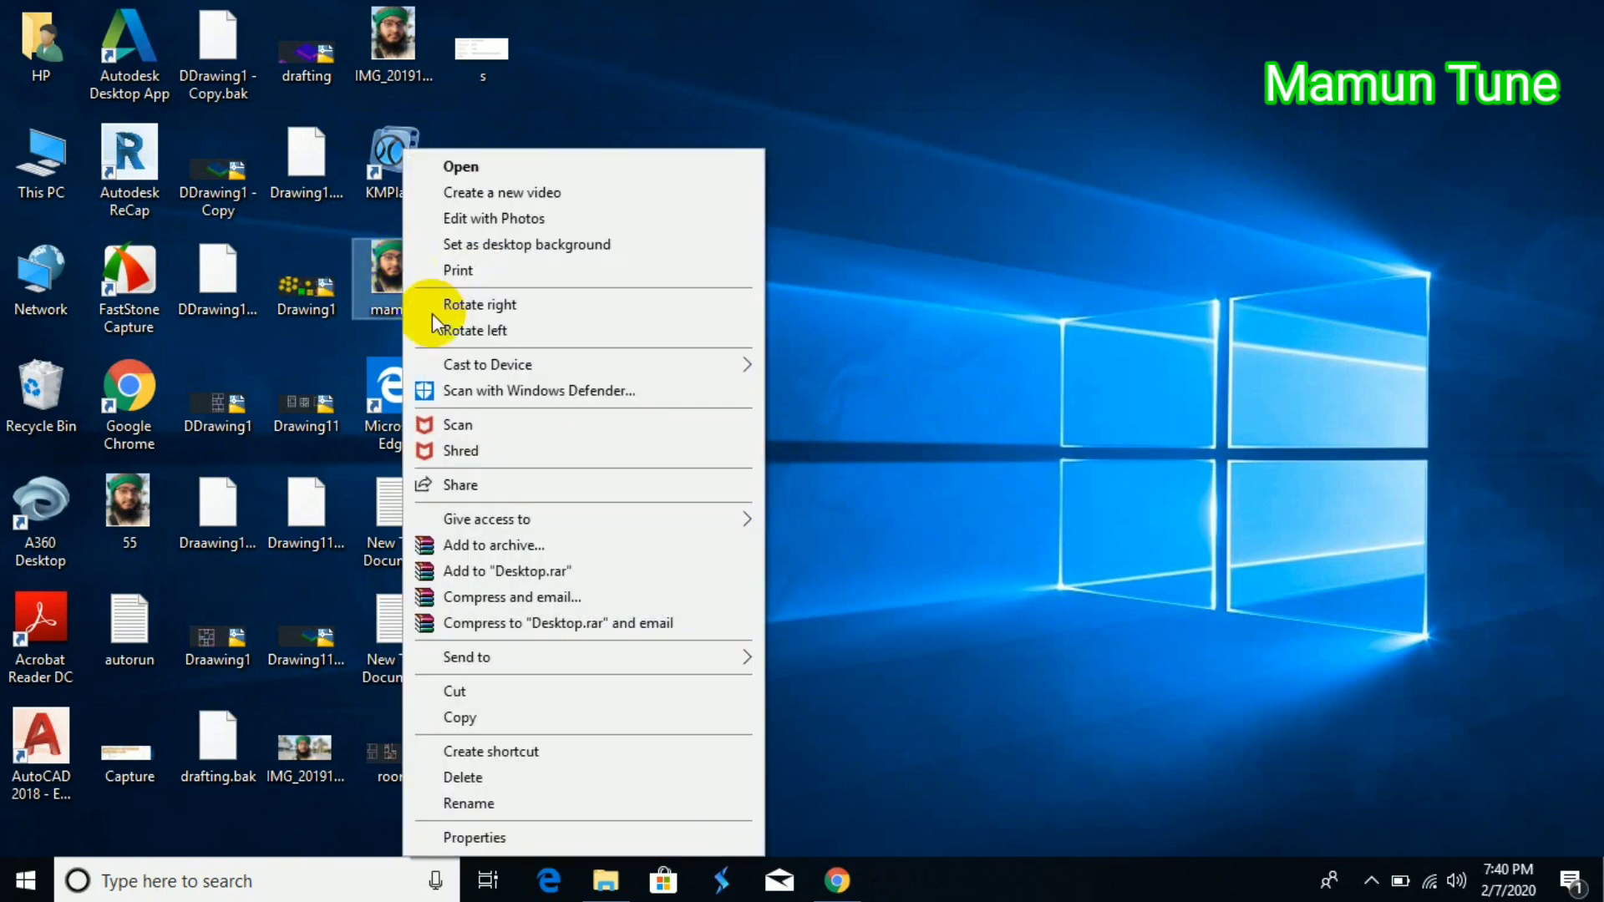
click(533, 717)
double_click(49, 195)
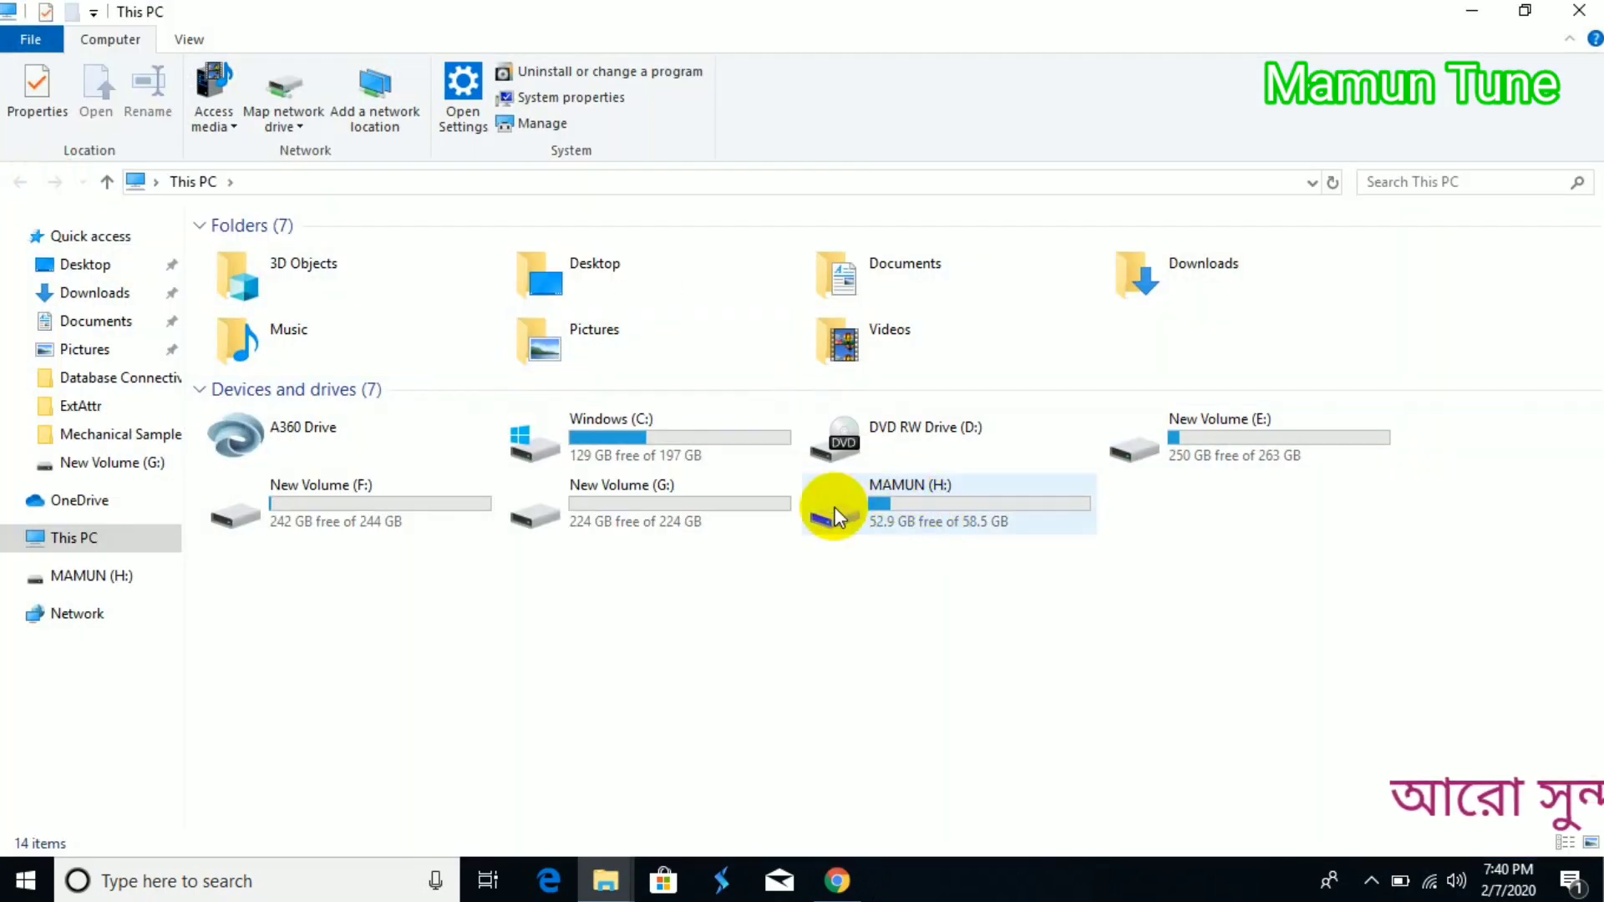
click(893, 527)
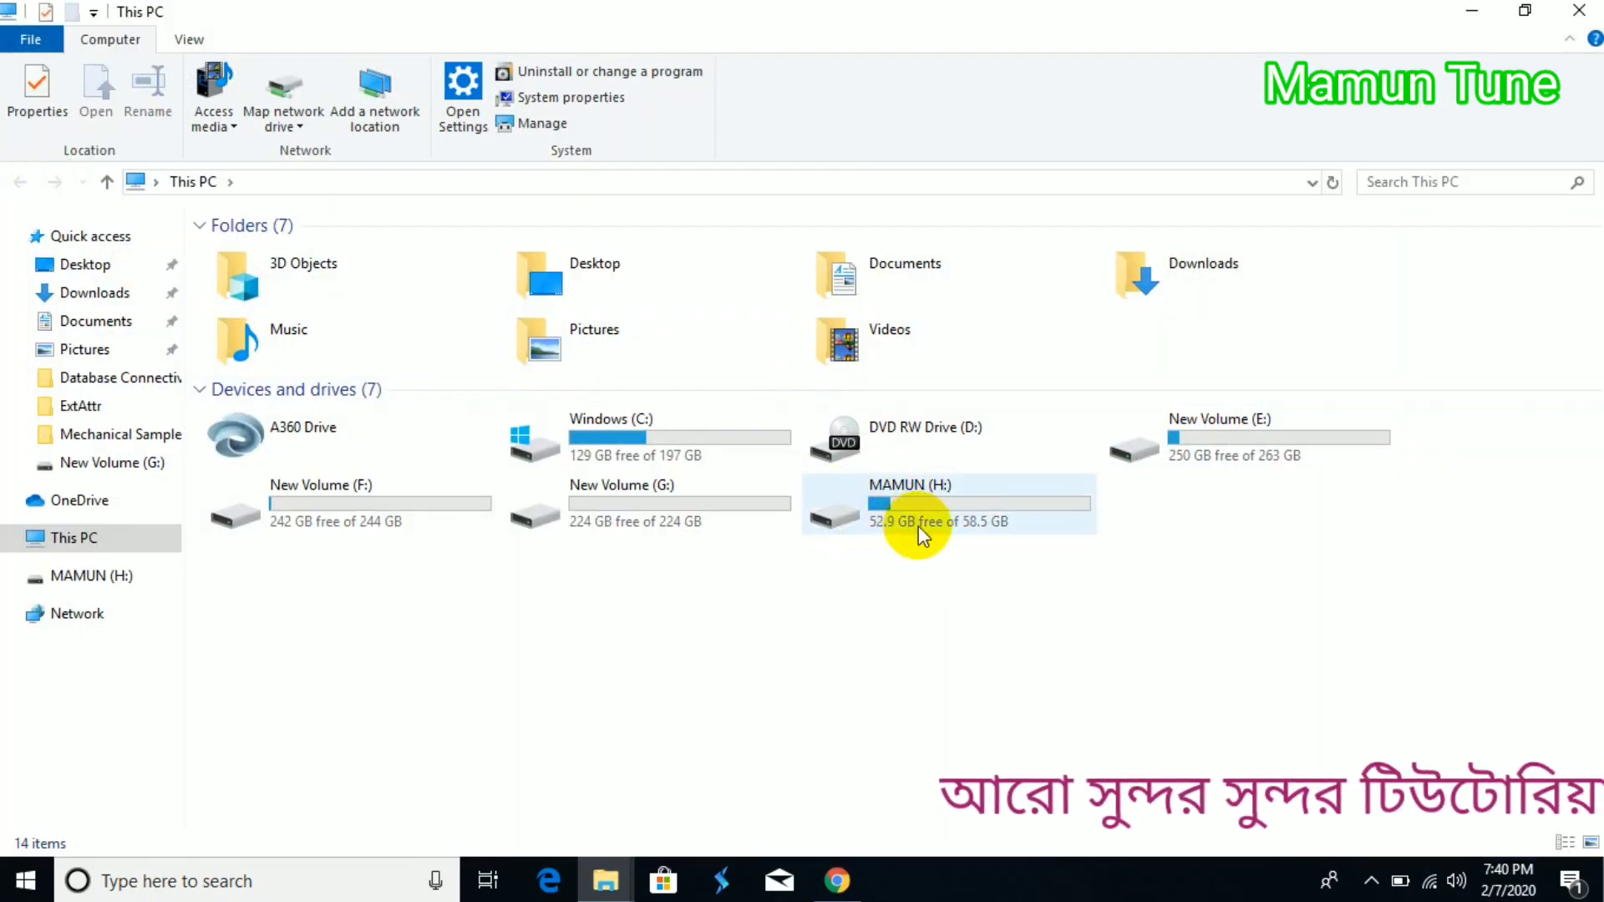
double_click(931, 507)
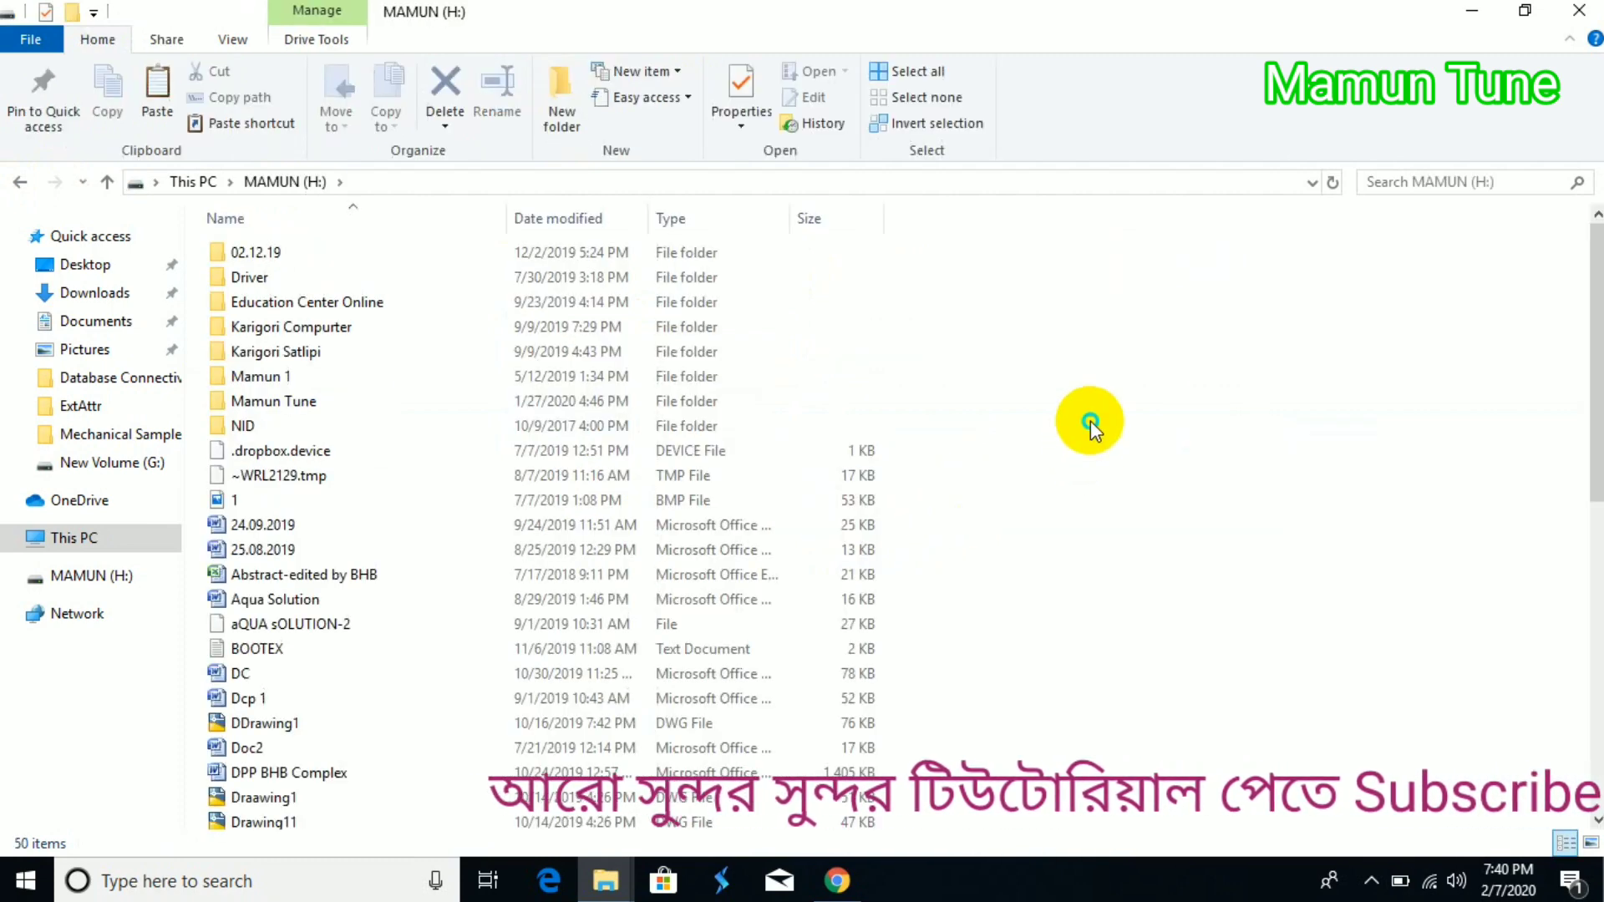
right_click(1090, 420)
click(1187, 587)
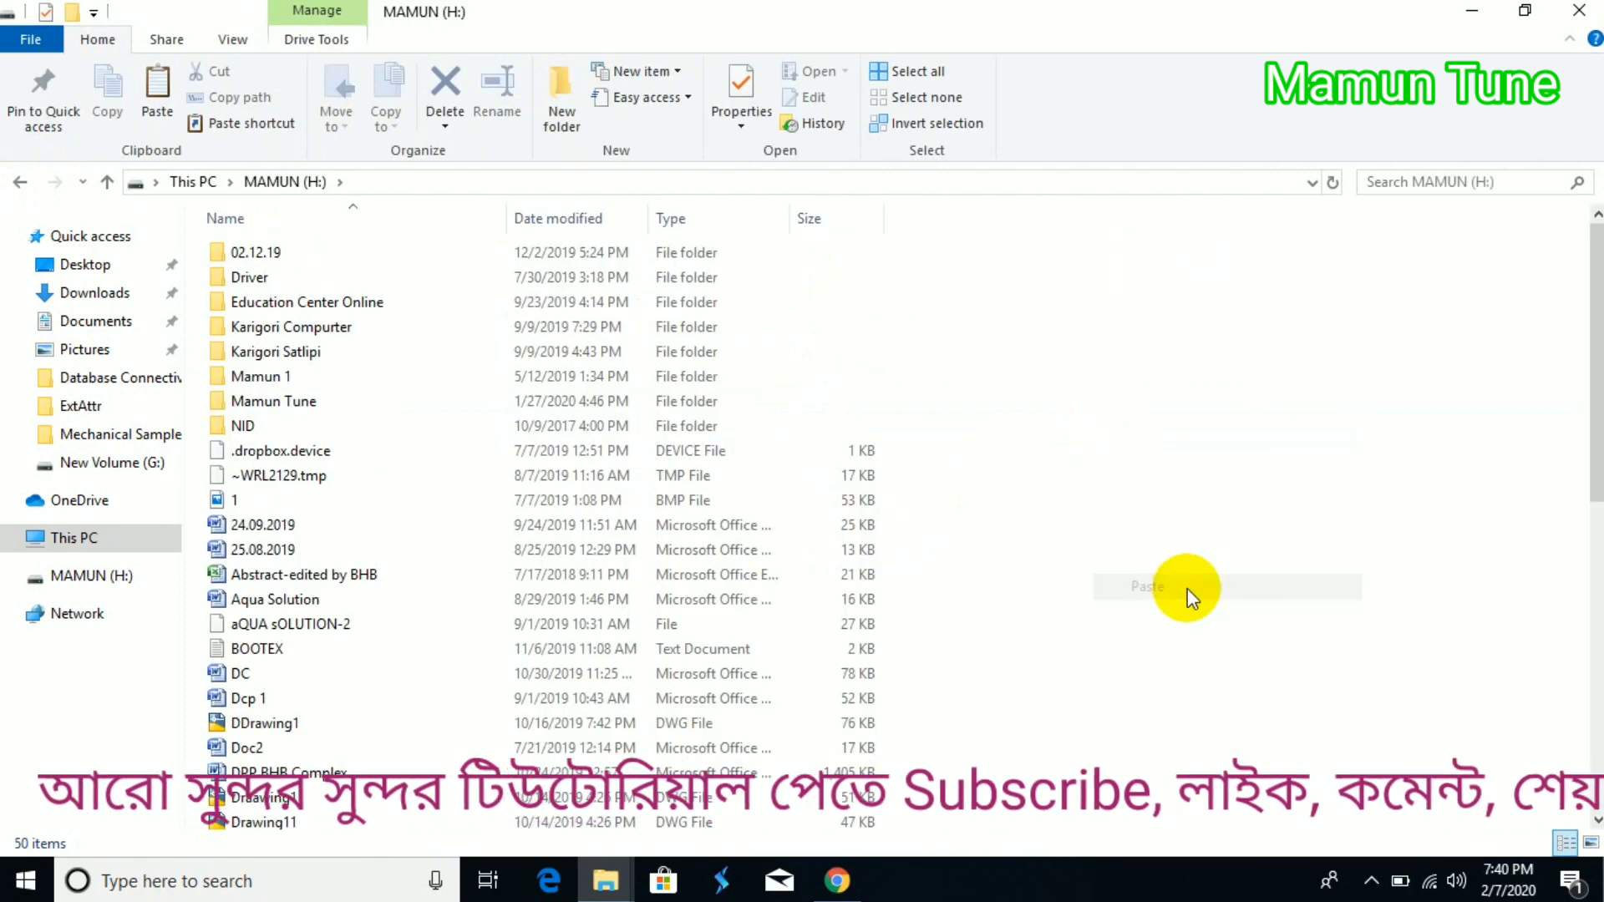
right_click(1203, 400)
click(1334, 498)
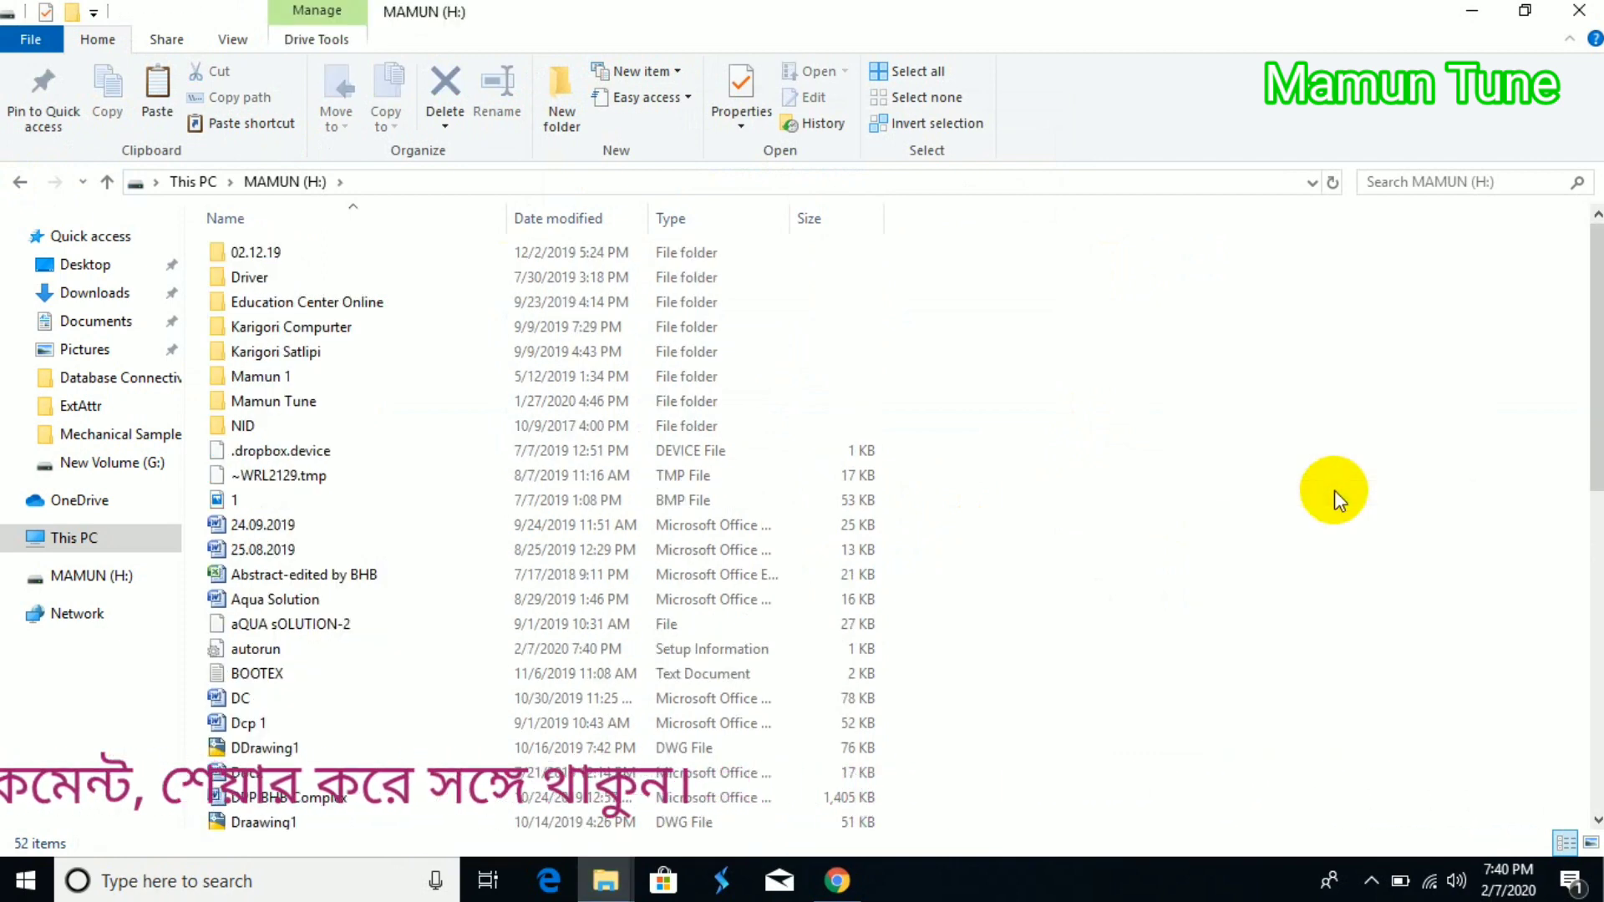
Step: Close the drive window, refresh the desktop and reopen This PC maximized to check the icon of drive H:
click(1591, 11)
right_click(767, 160)
click(907, 233)
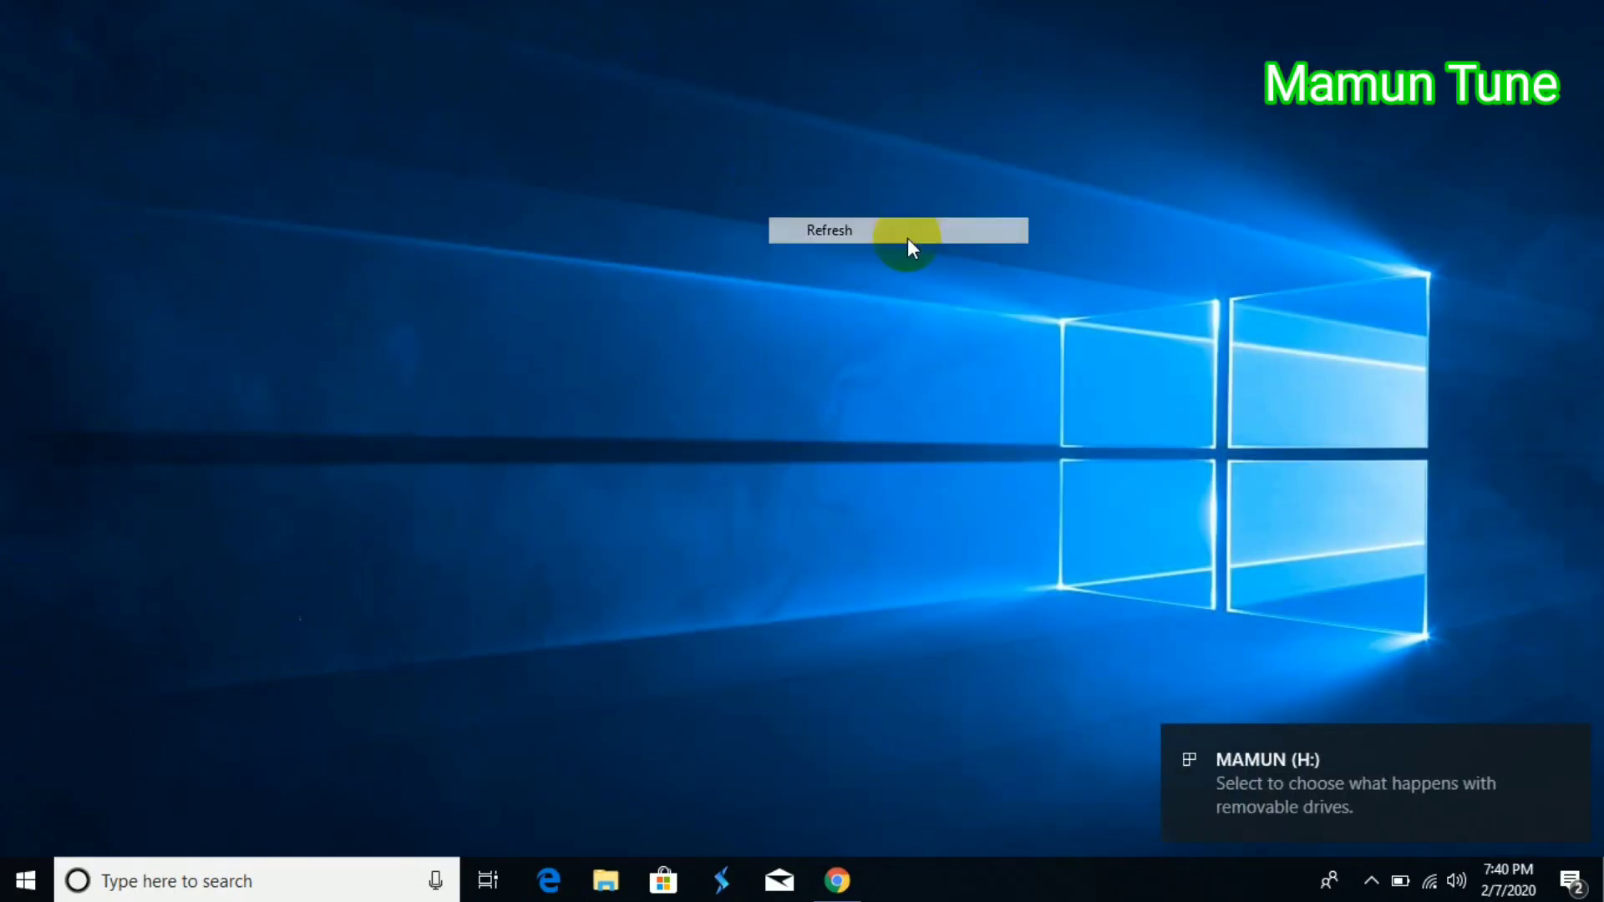
double_click(40, 159)
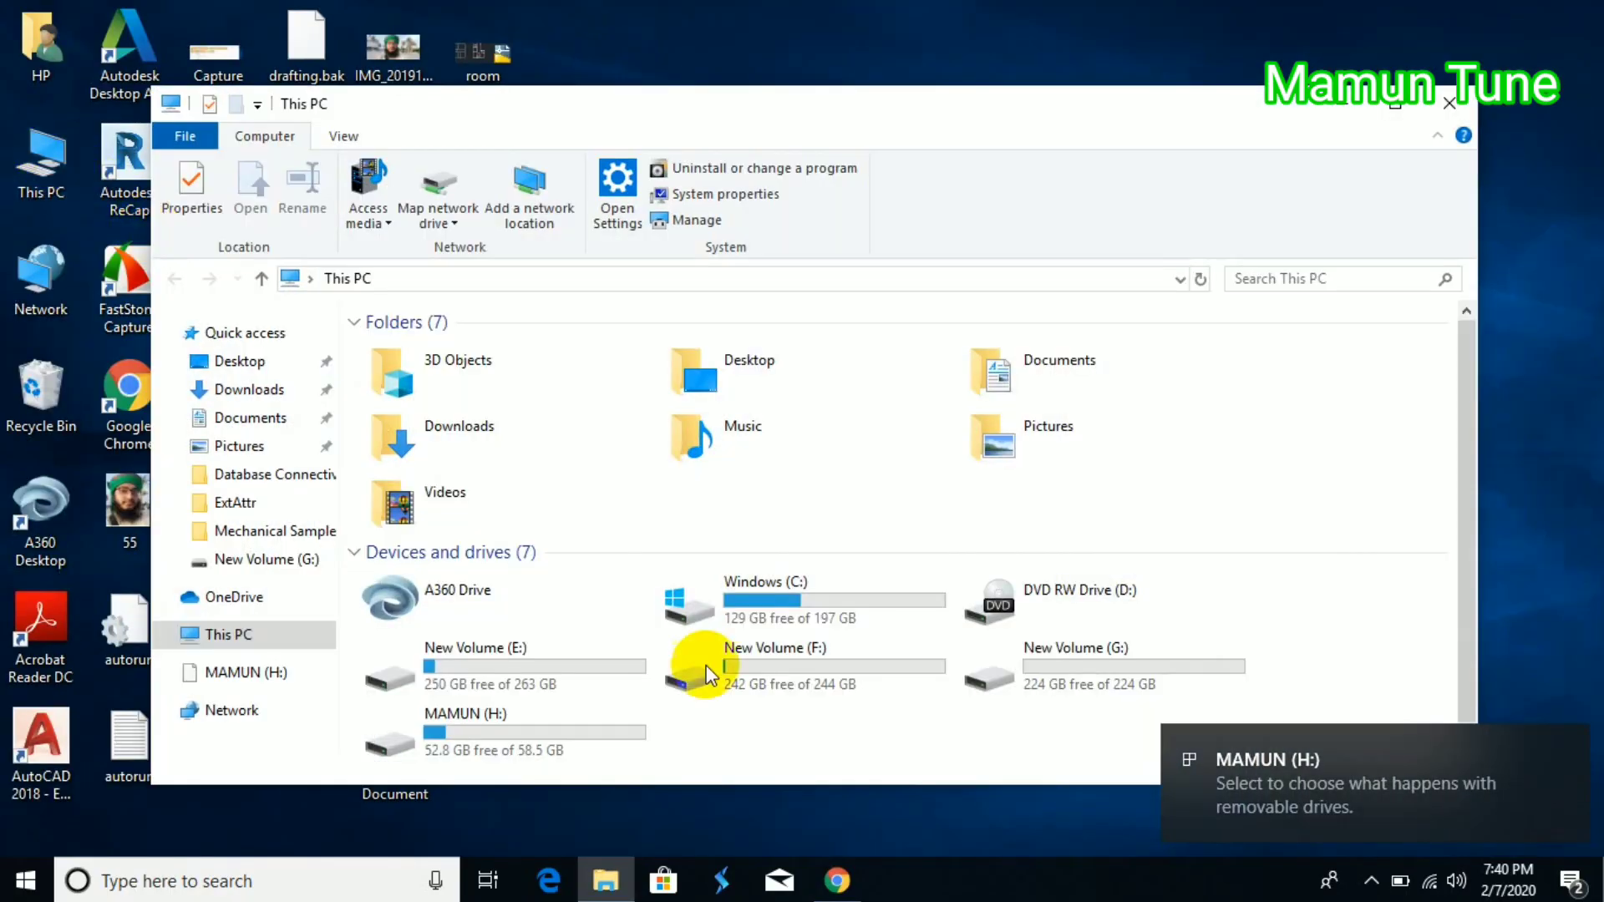
click(1395, 102)
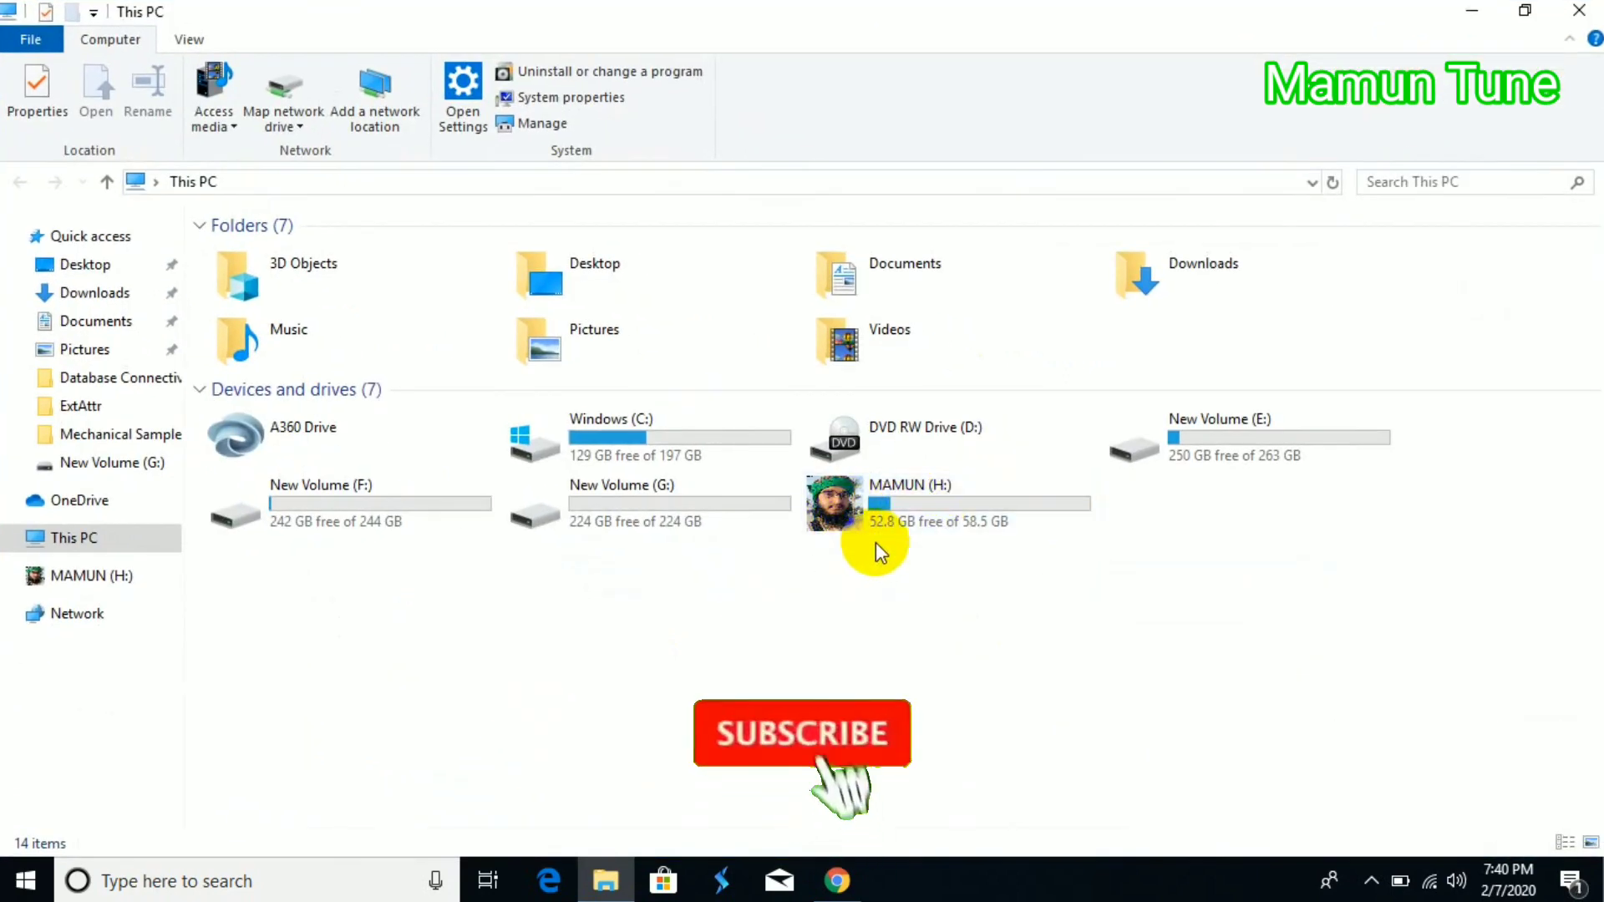